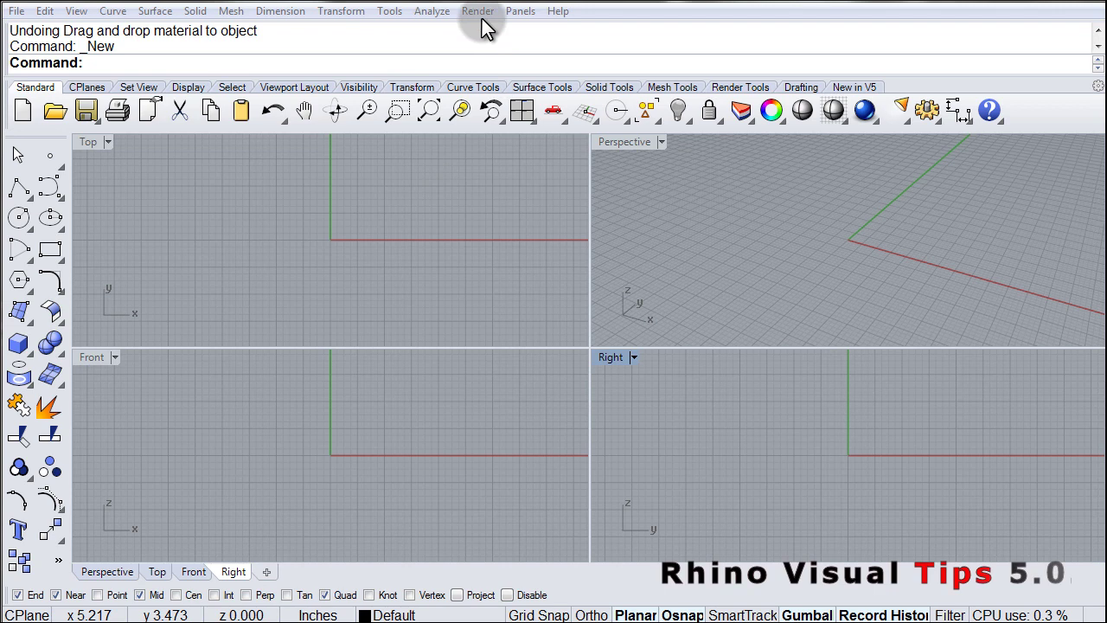
- Open the render Libraries panel and place it over the middle of the viewports
click(480, 12)
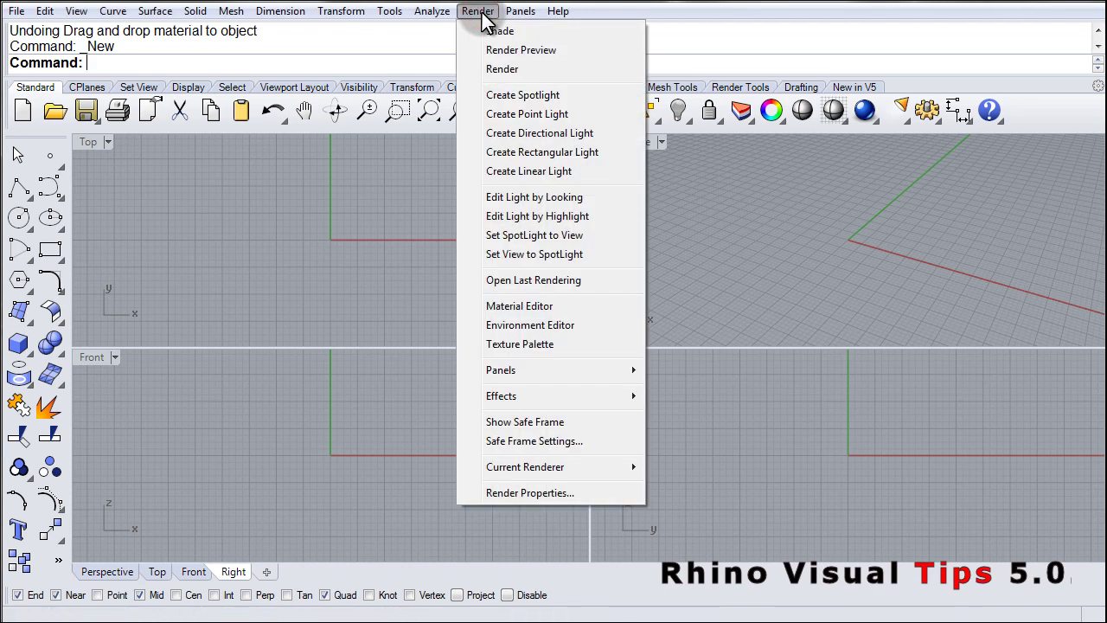
mouse_move(493, 370)
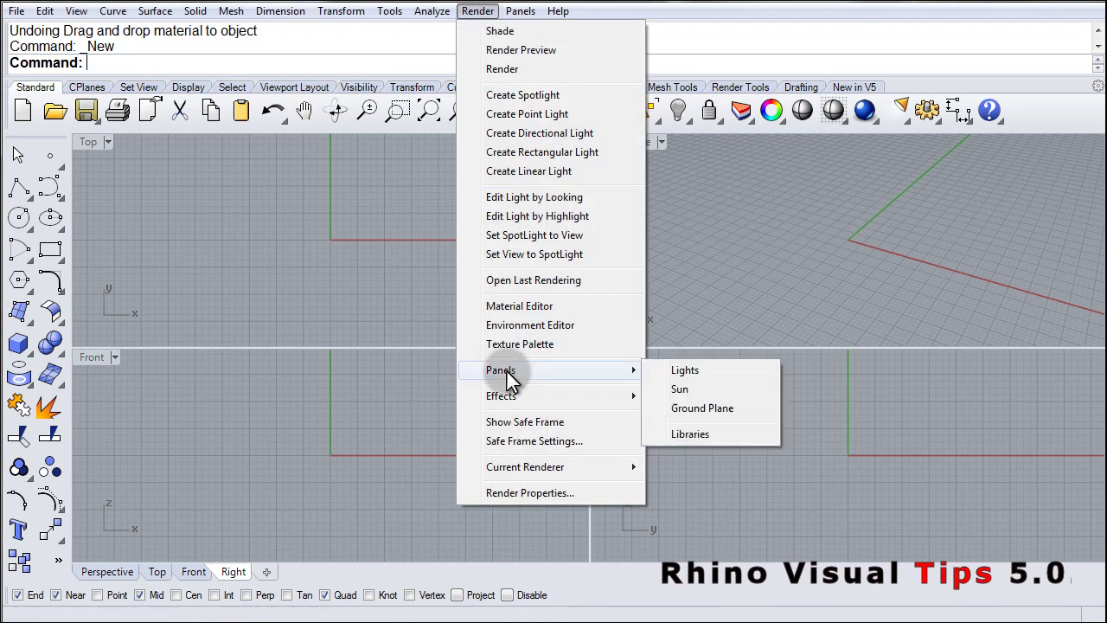
click(689, 434)
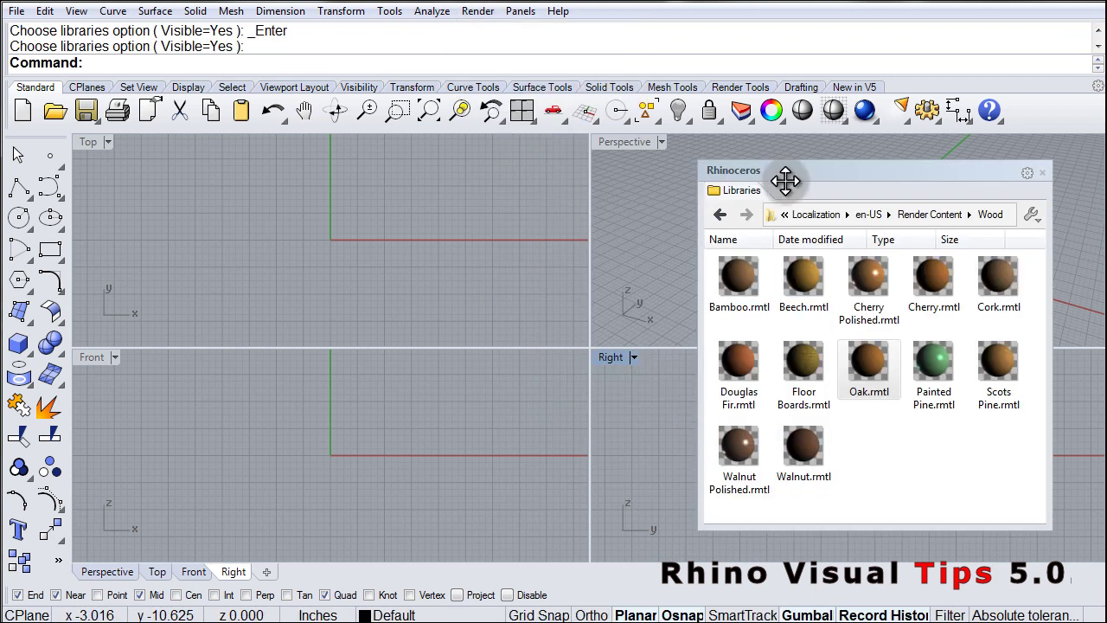
drag(785, 178, 468, 164)
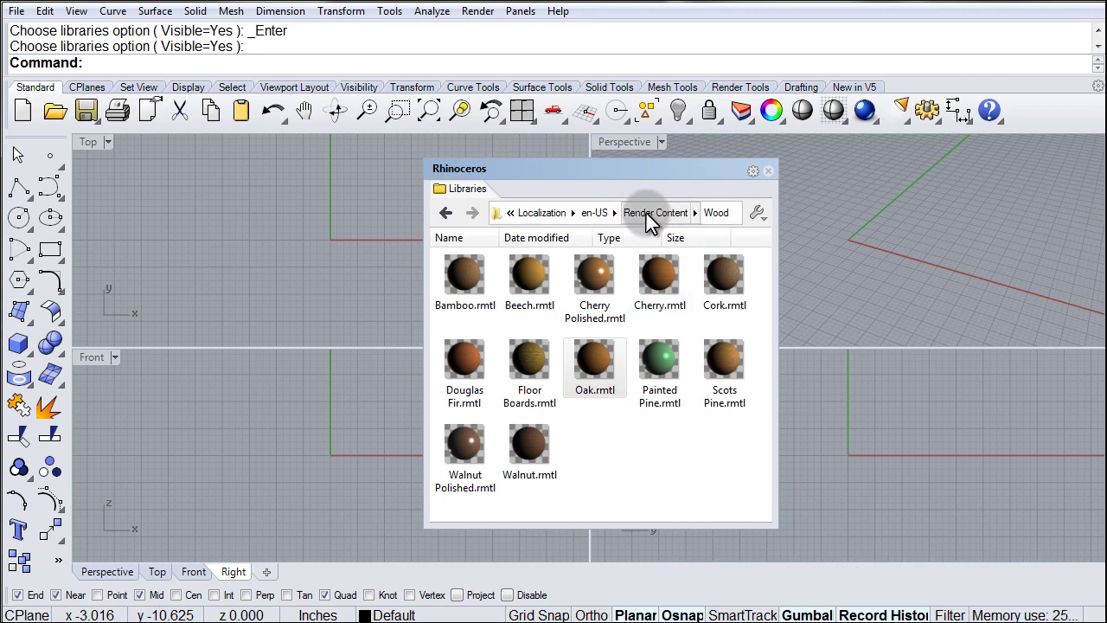
- Go up from the Wood folder to Render Content and look through its material, environment and texture items
click(647, 217)
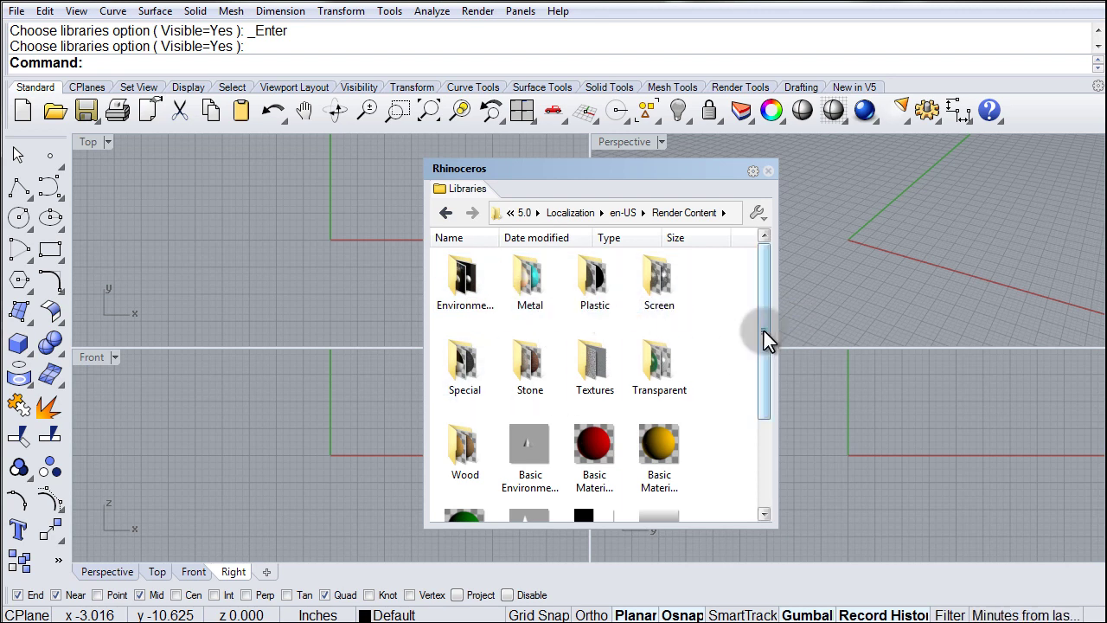
drag(764, 330, 753, 408)
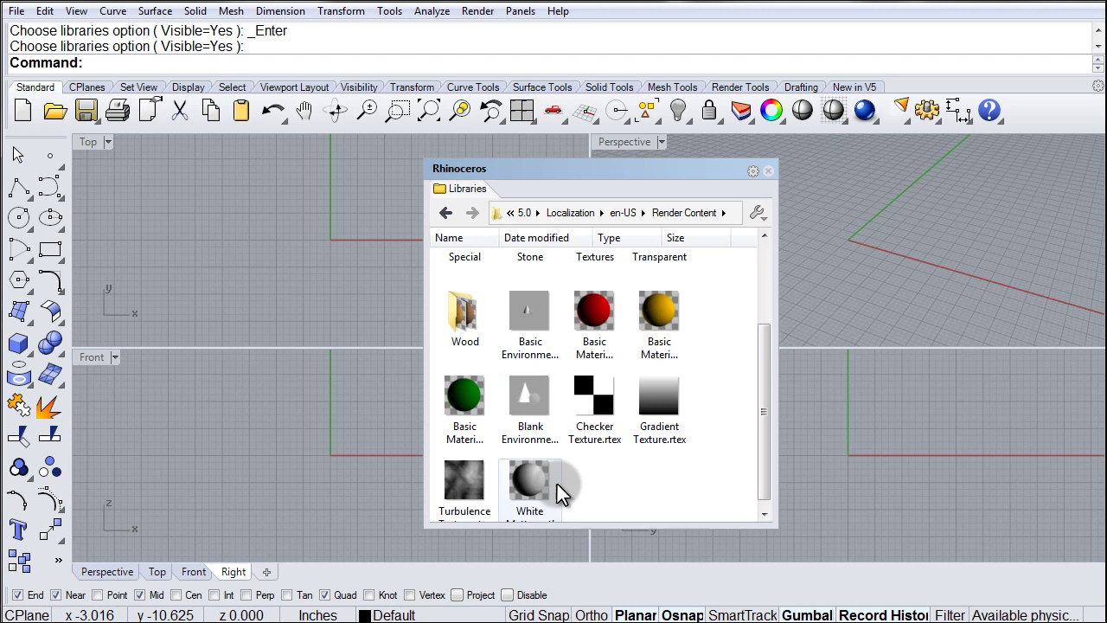
drag(758, 404, 766, 367)
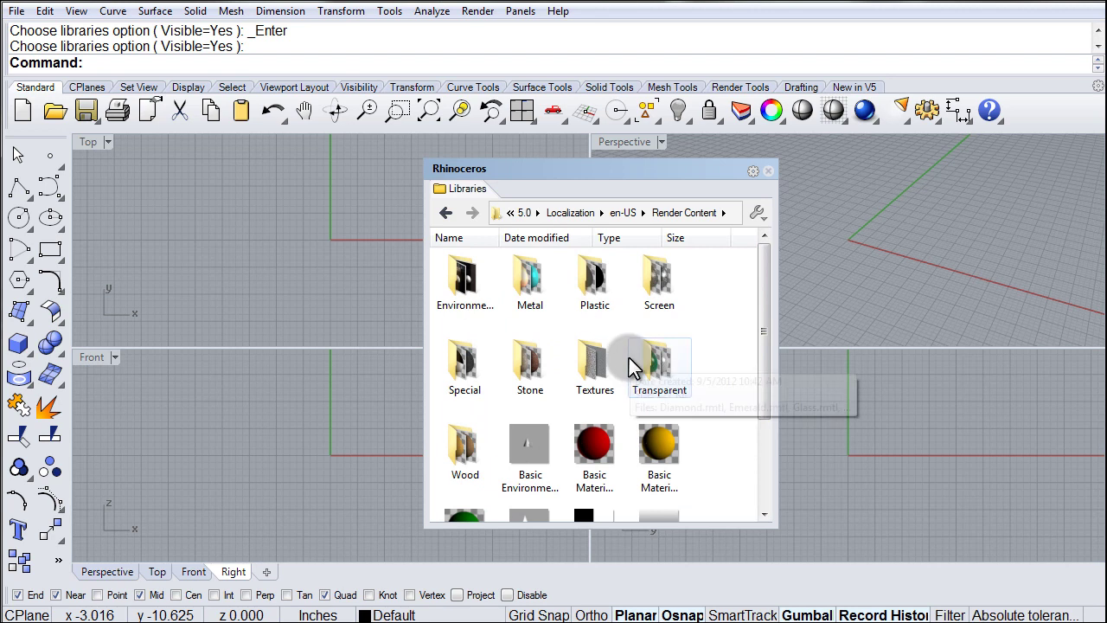
click(766, 307)
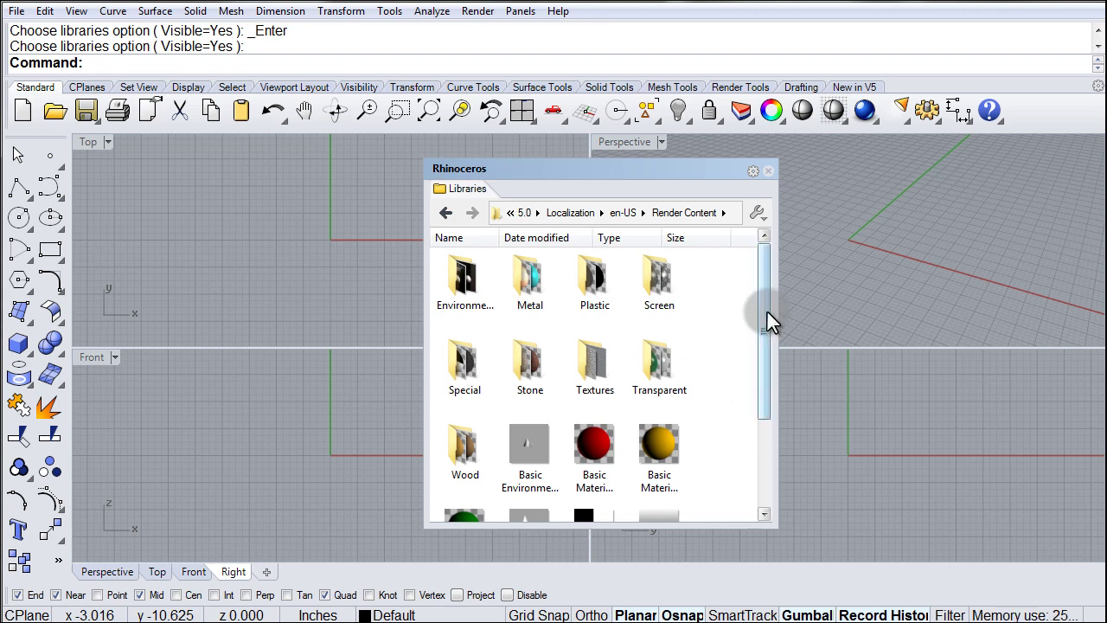
mouse_move(766, 311)
mouse_down()
mouse_move(760, 416)
mouse_move(765, 305)
mouse_up()
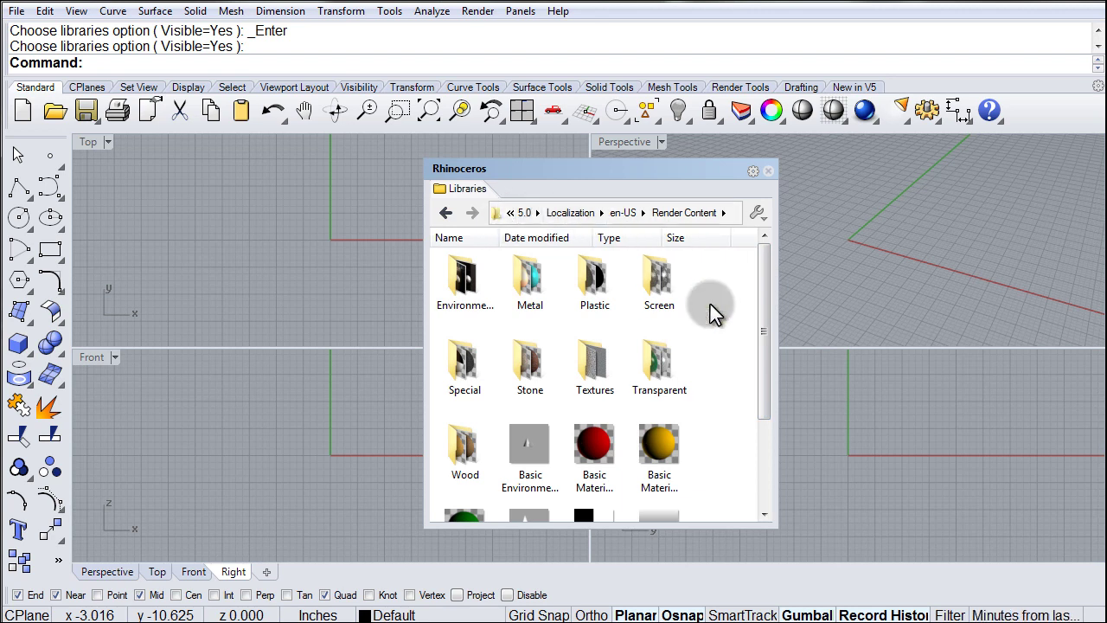
click(766, 338)
mouse_move(762, 303)
mouse_down()
mouse_move(768, 398)
mouse_move(766, 296)
mouse_up()
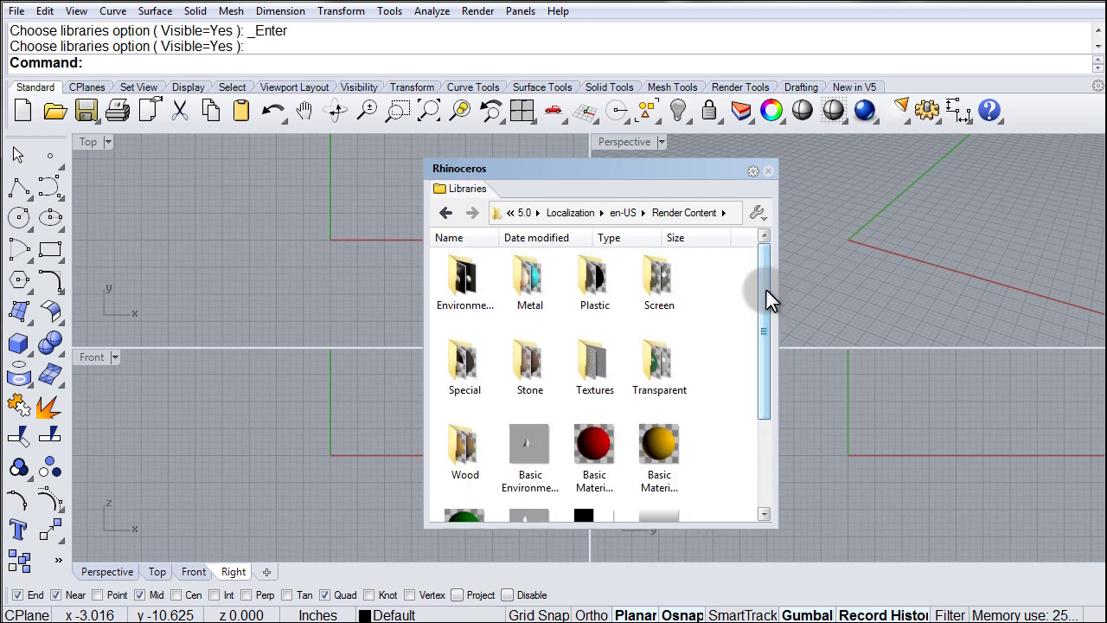
- Open the settings for the render content libraries and move the options window clear of the panel
click(765, 219)
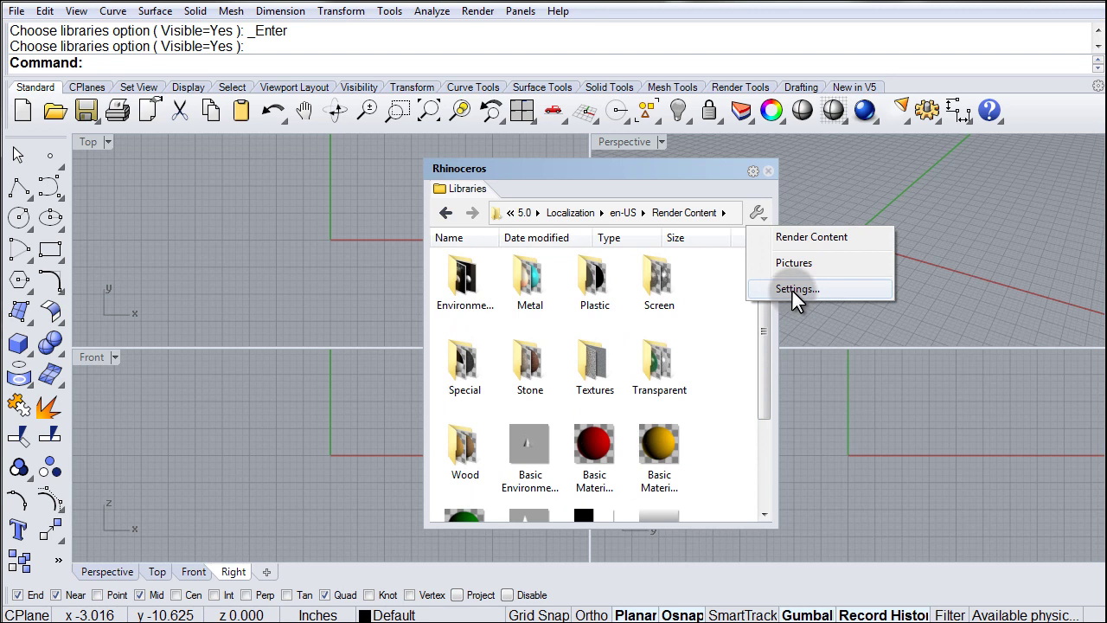
click(796, 290)
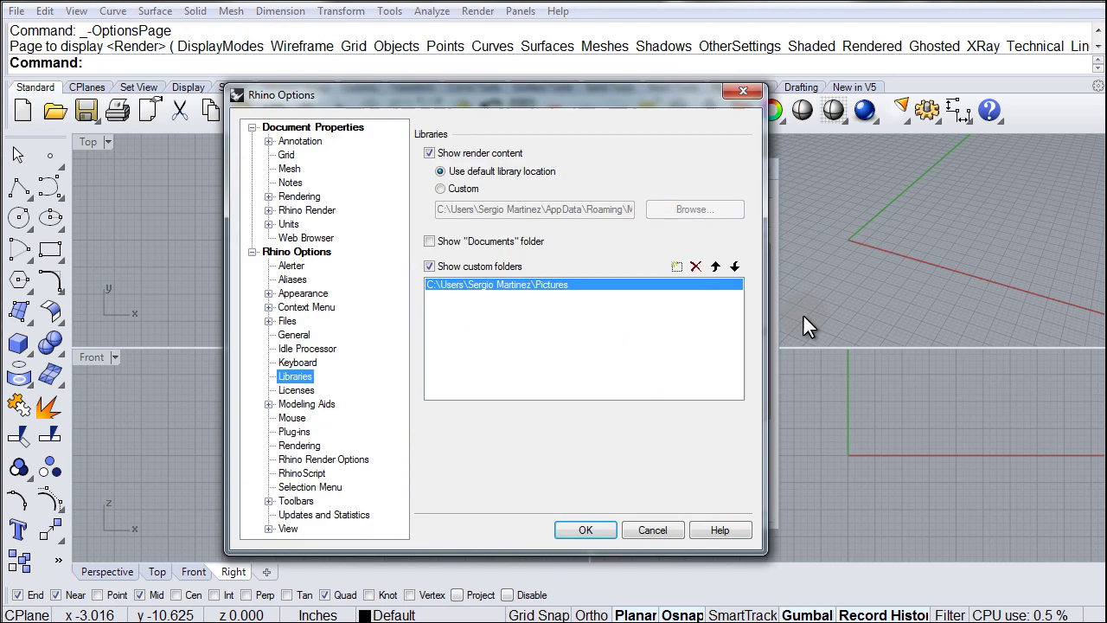
drag(490, 97, 599, 99)
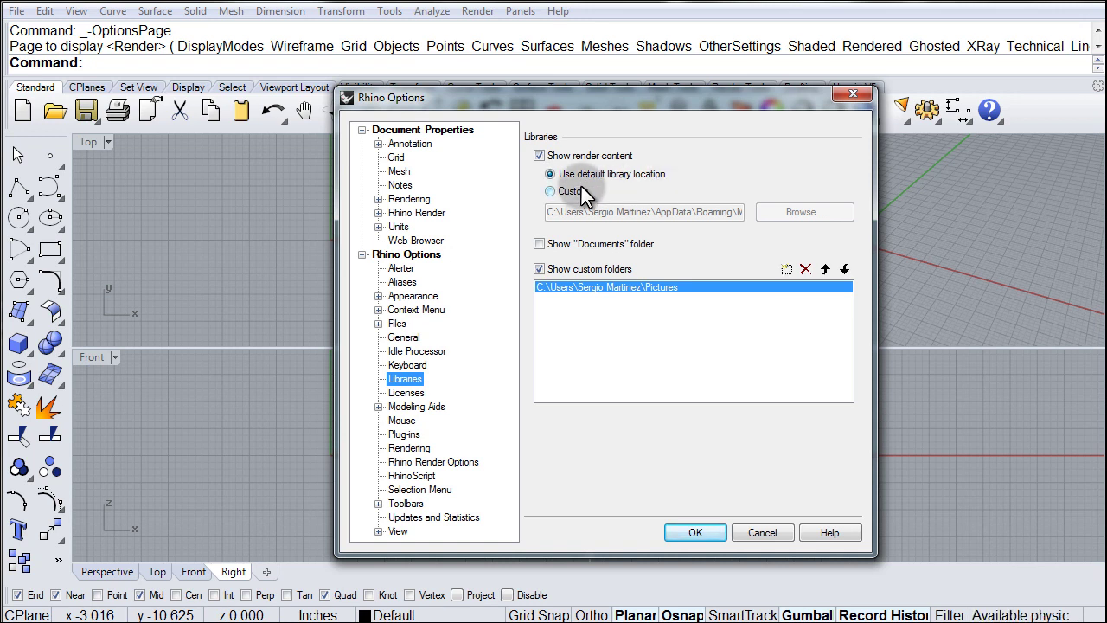
- Try the custom location for render content, examine its folder path, and return to the default library location
click(550, 192)
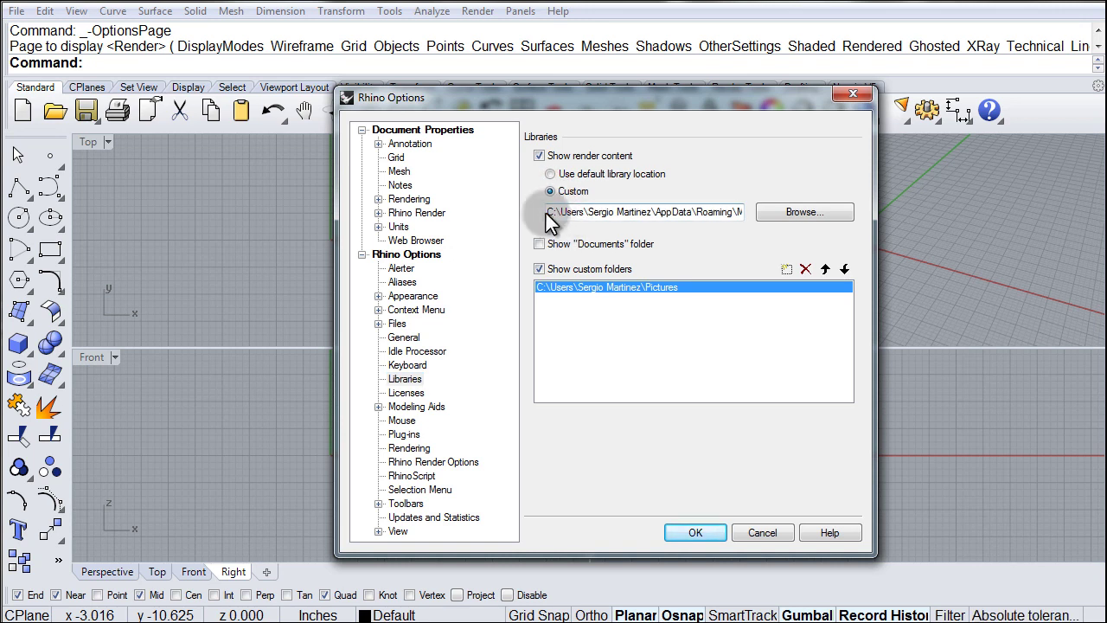
drag(547, 216, 796, 217)
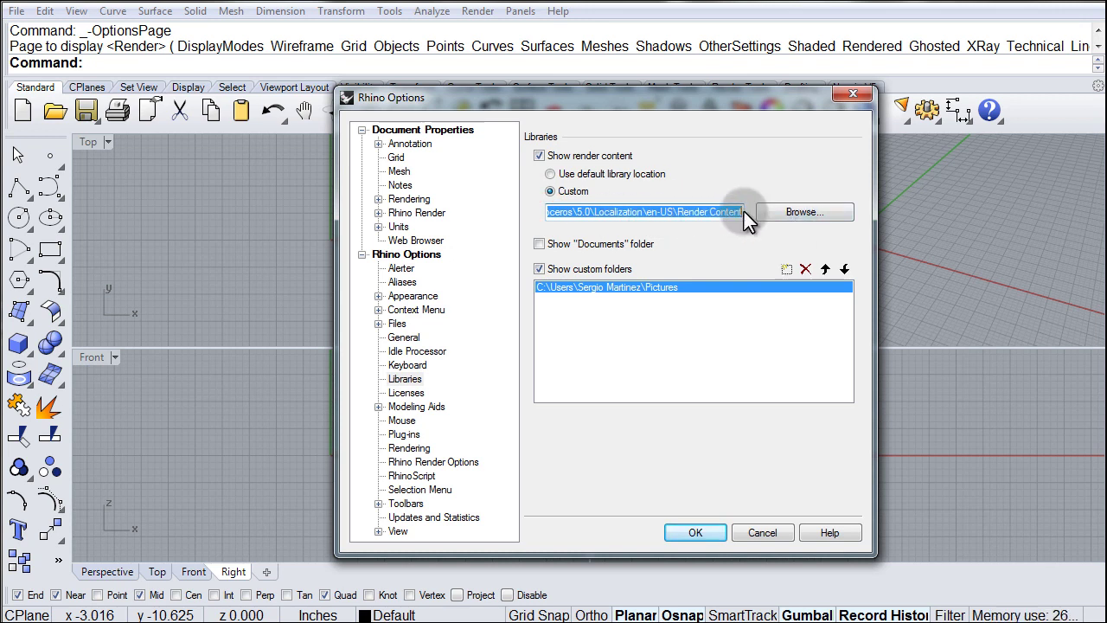
click(731, 233)
click(695, 212)
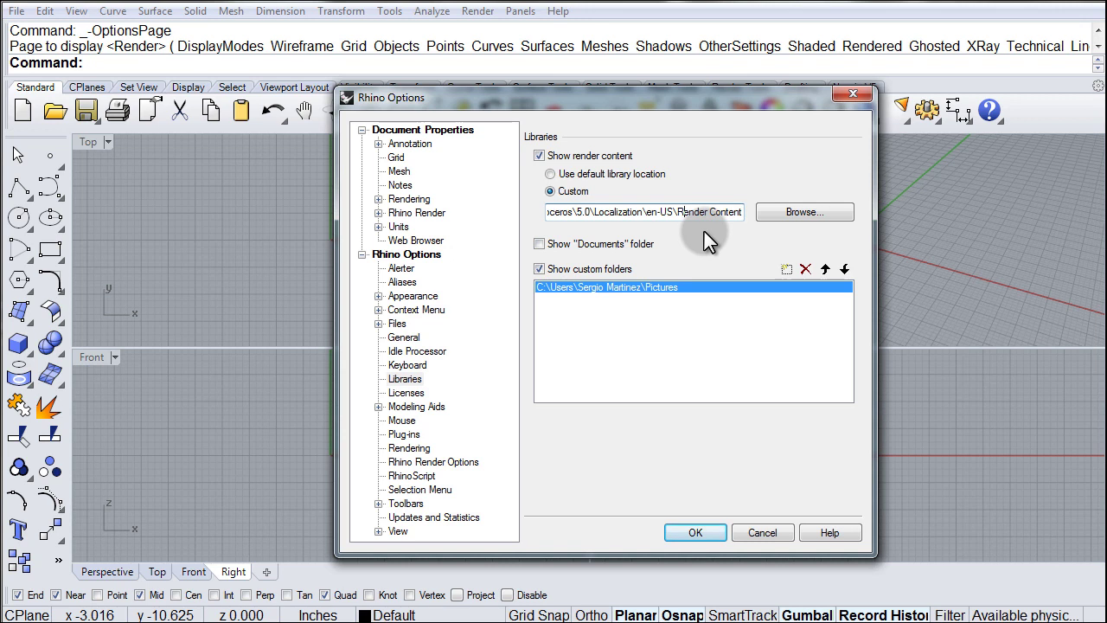
click(550, 175)
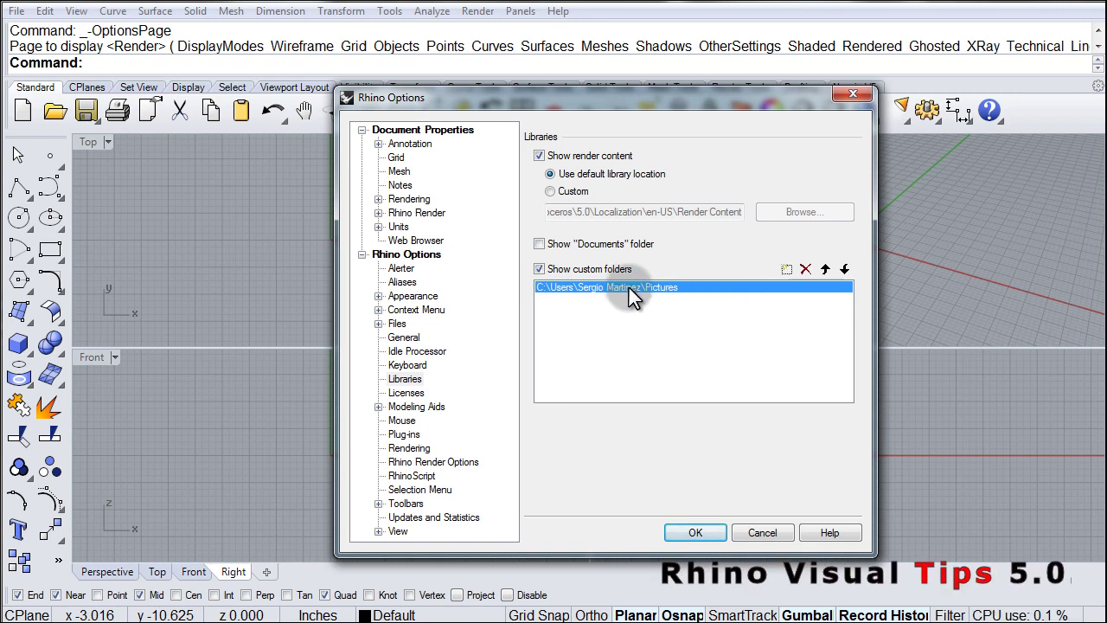
- Remove the Pictures folder from the custom library folders and add a new empty folder entry
click(805, 269)
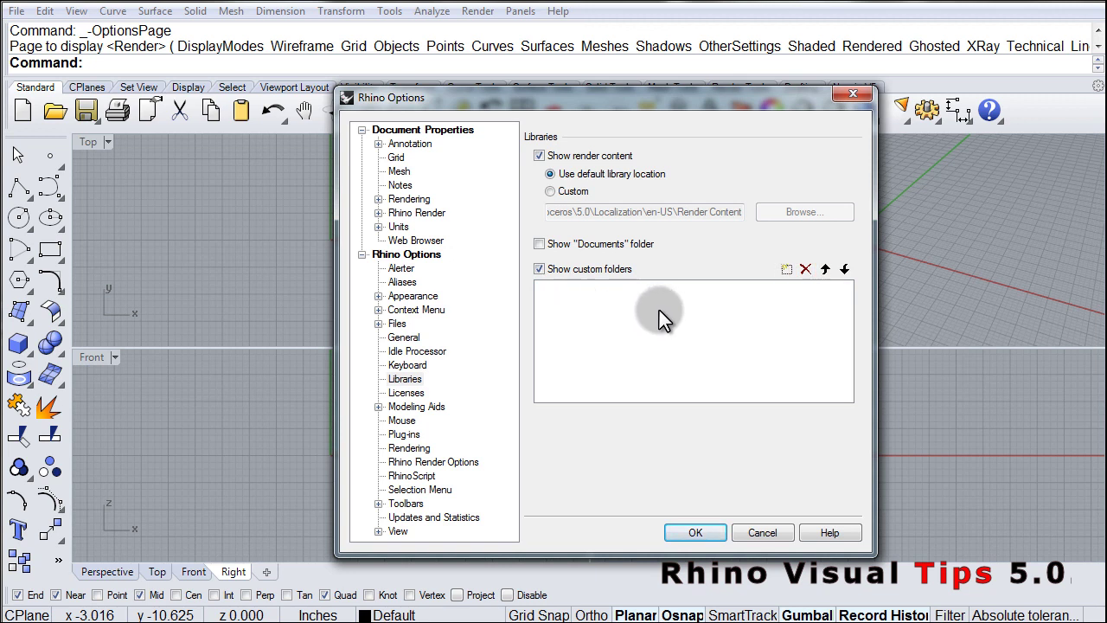
click(787, 270)
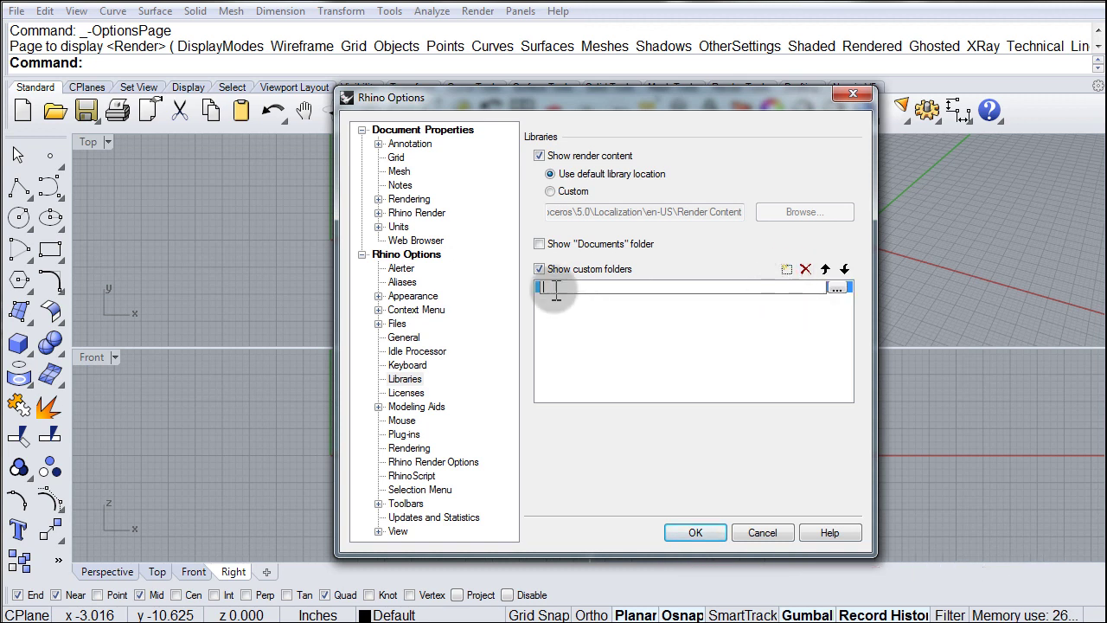
- Browse for the new custom library folder, expanding the C: drive down to Users\Public\AAA
click(836, 288)
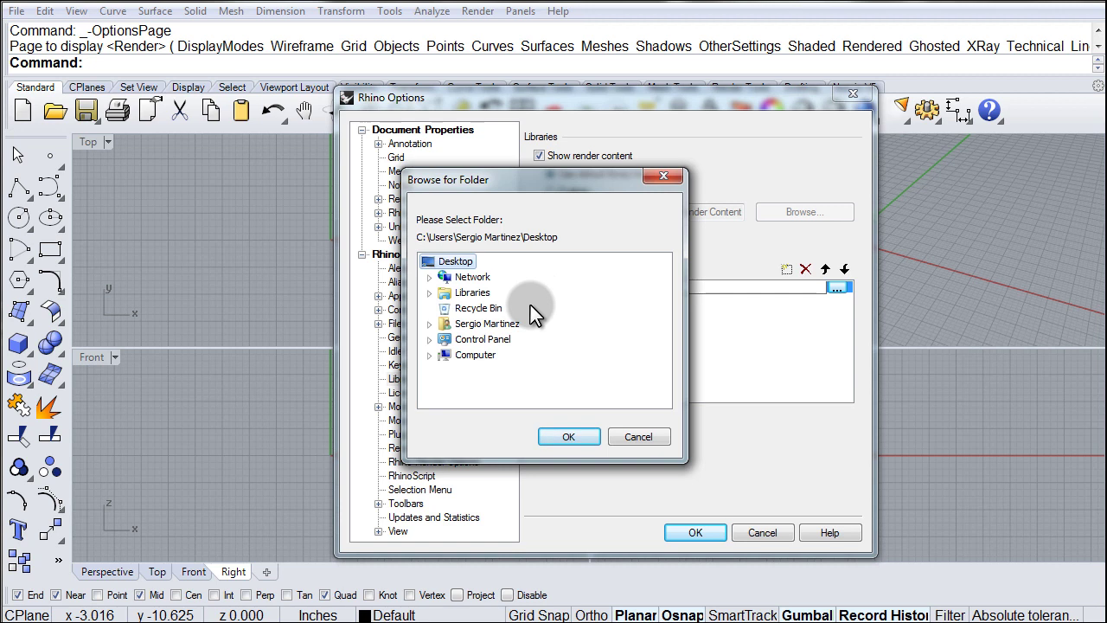
click(430, 324)
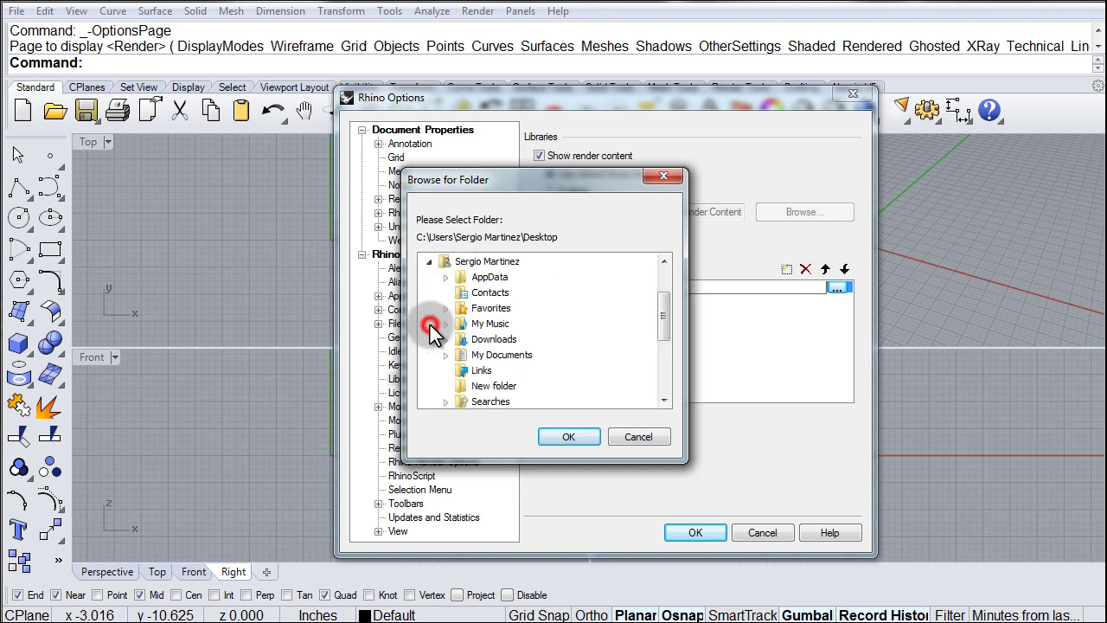
click(430, 260)
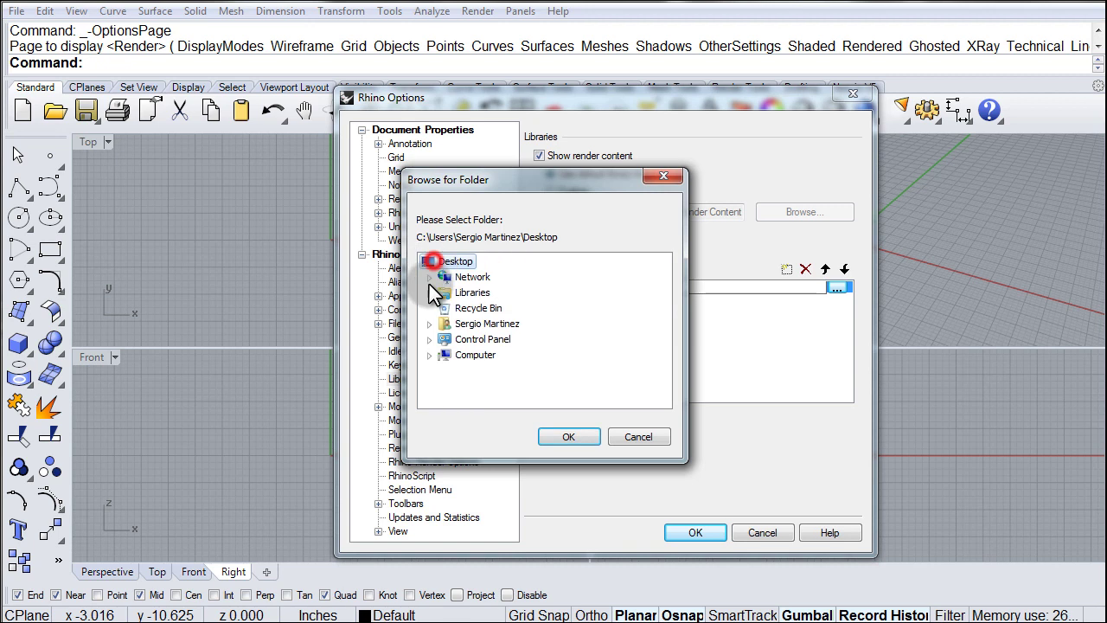
click(430, 354)
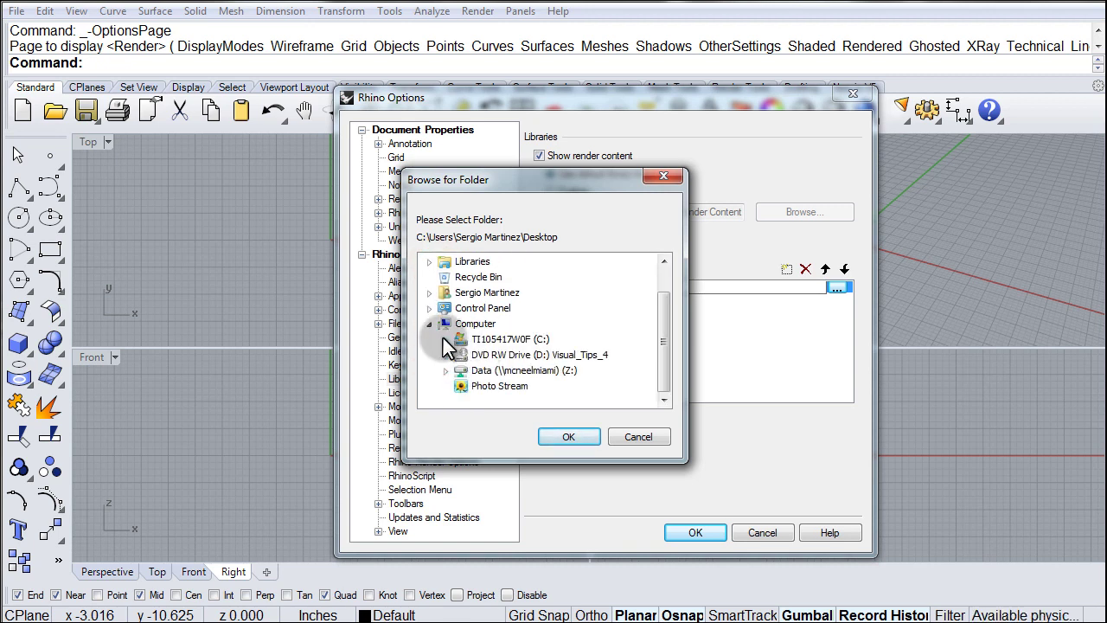
click(445, 339)
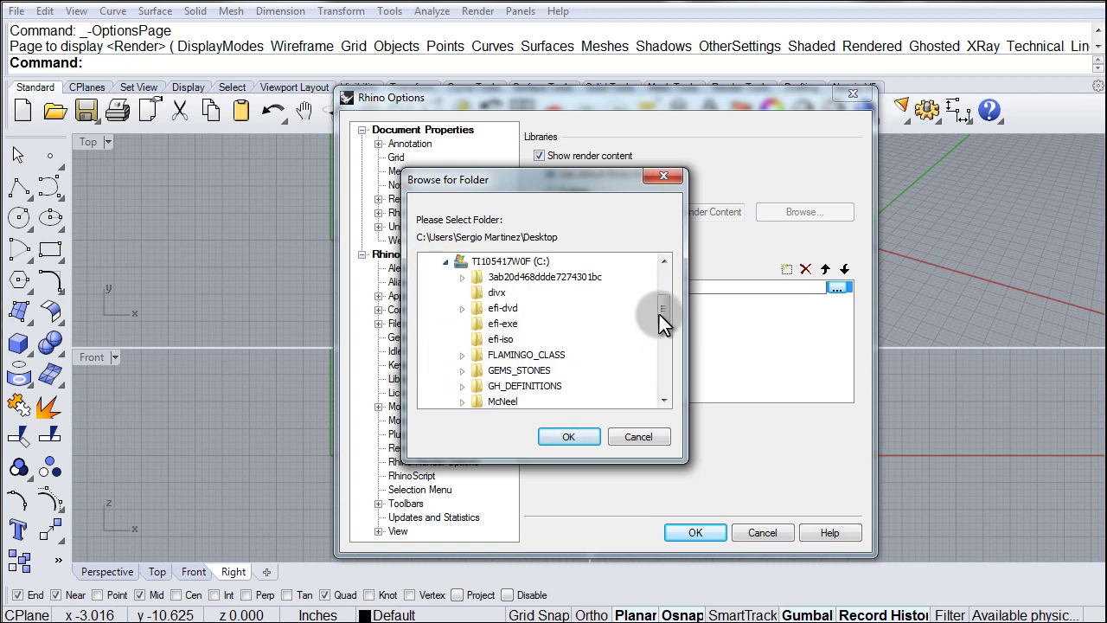
drag(662, 313, 660, 366)
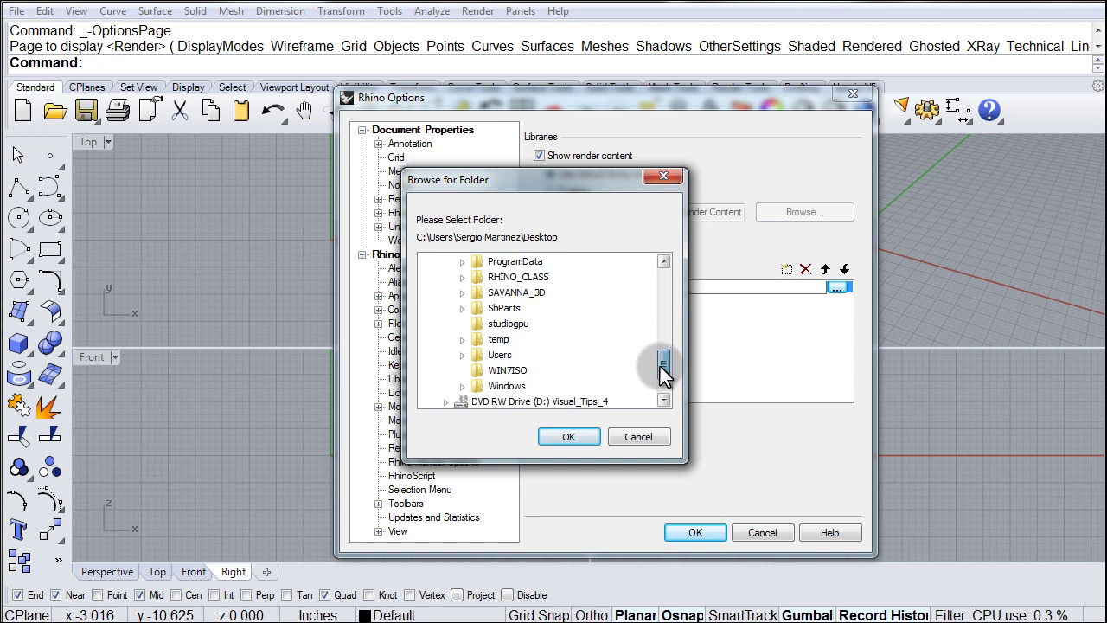
click(461, 356)
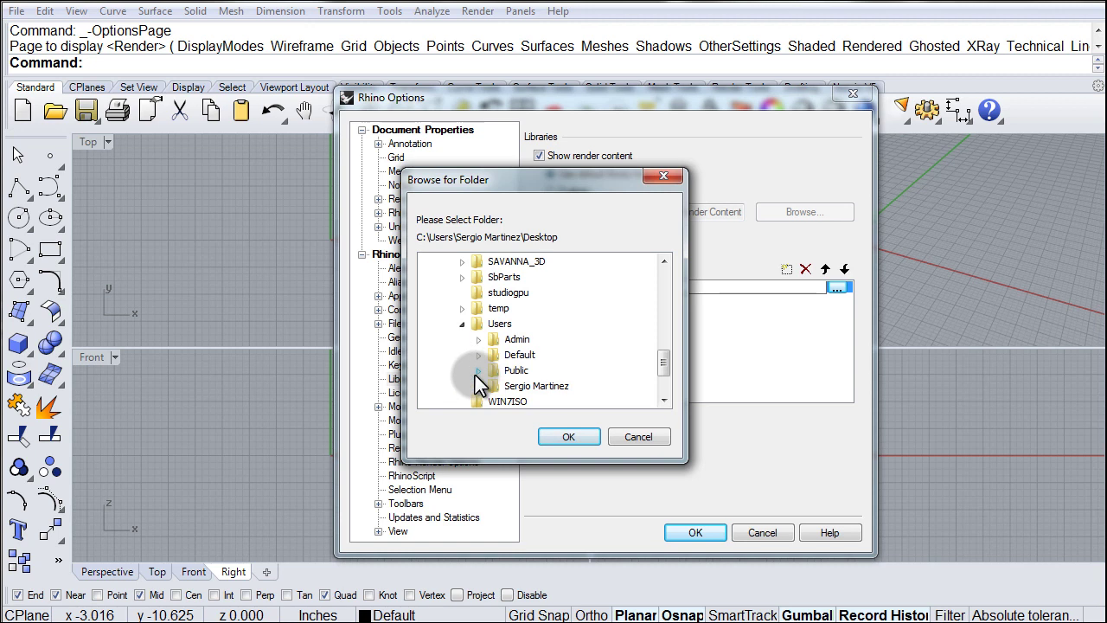
click(476, 371)
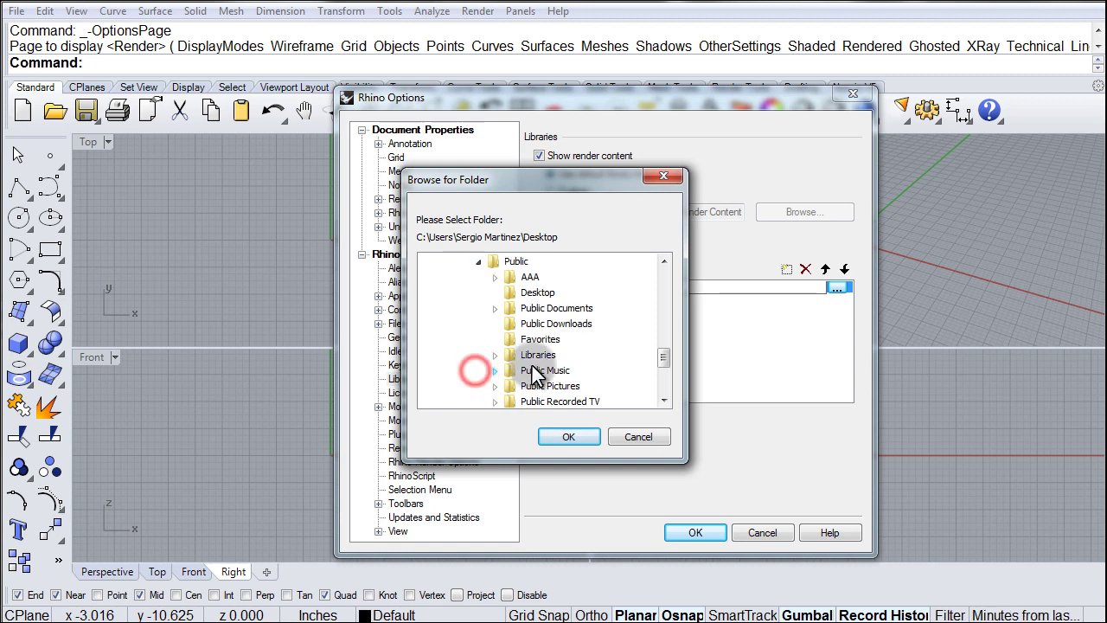
click(495, 277)
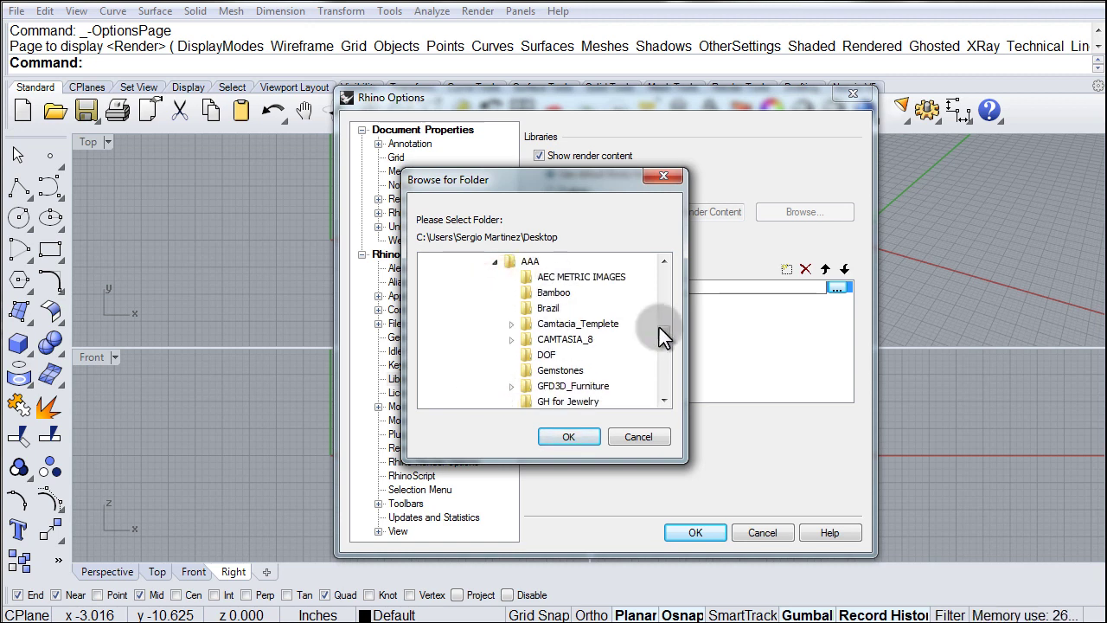
- Choose the TEXTURES folder inside Visual Tips 5 as the custom library folder and accept the library options
drag(664, 328, 665, 357)
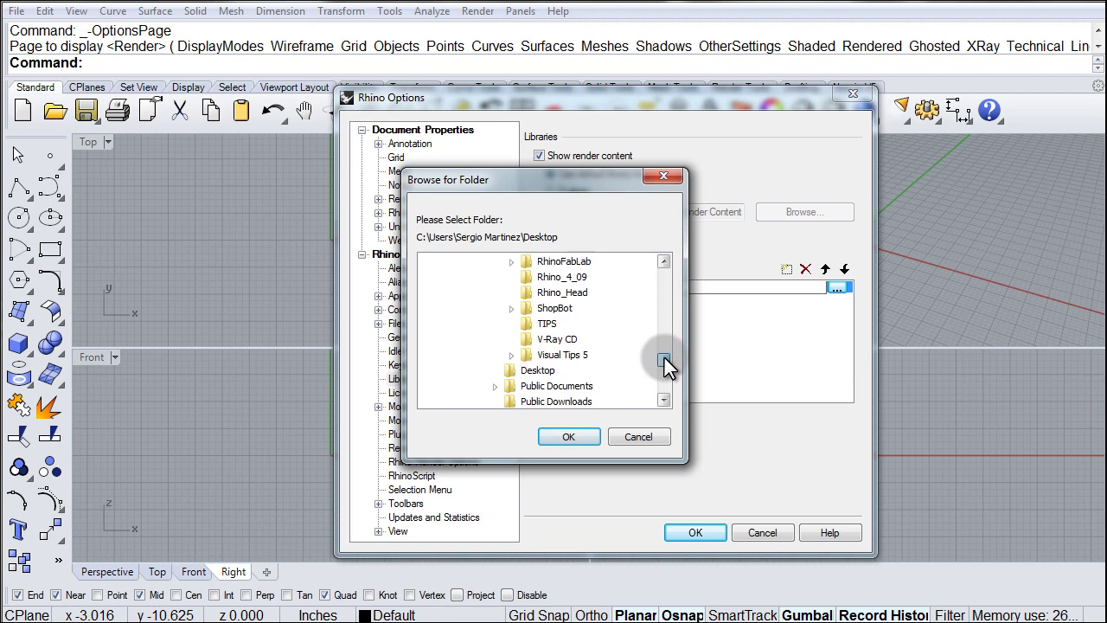
click(511, 355)
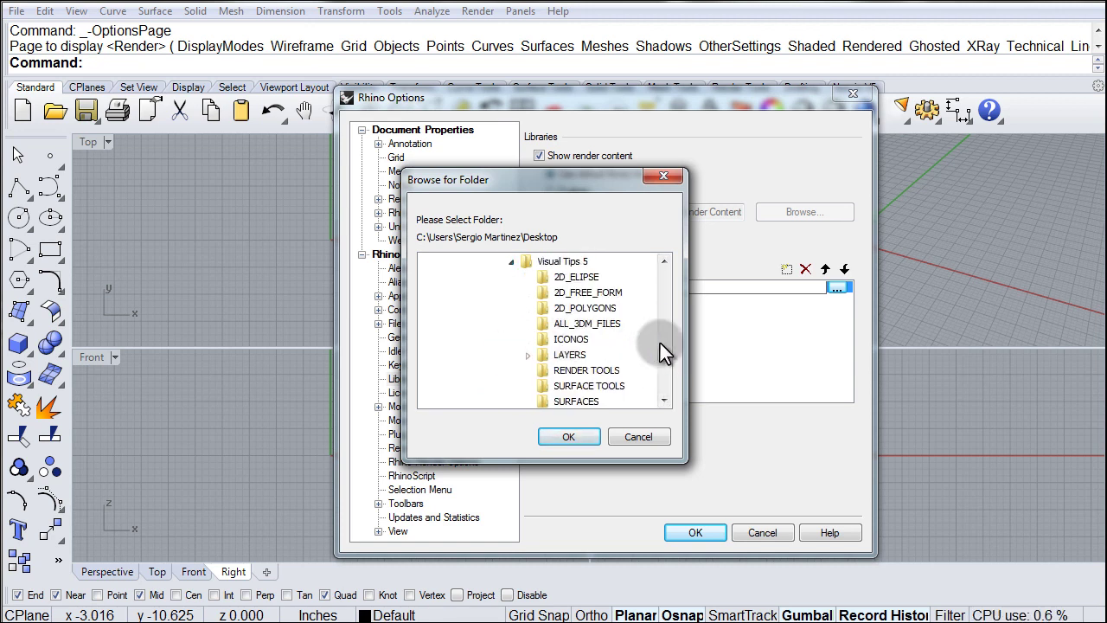
drag(665, 355, 645, 357)
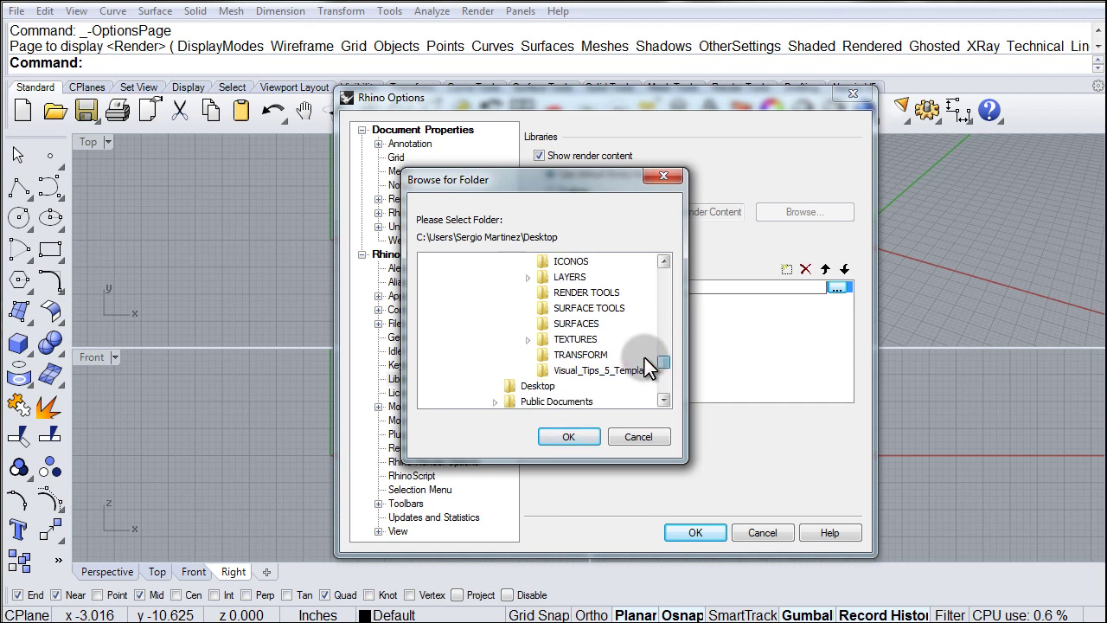
click(567, 338)
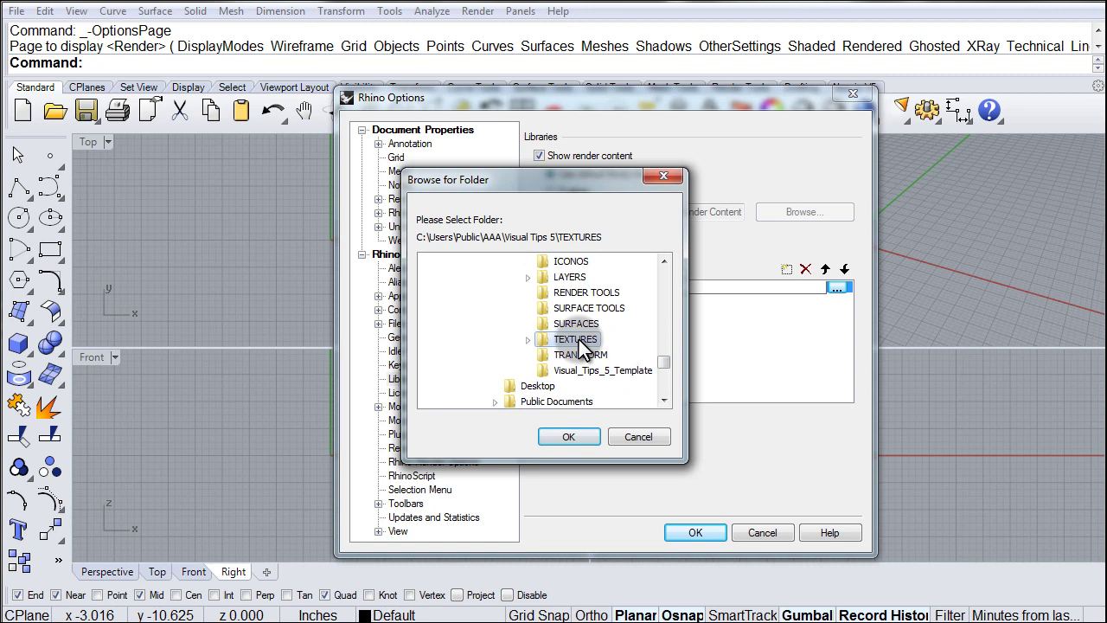
click(573, 437)
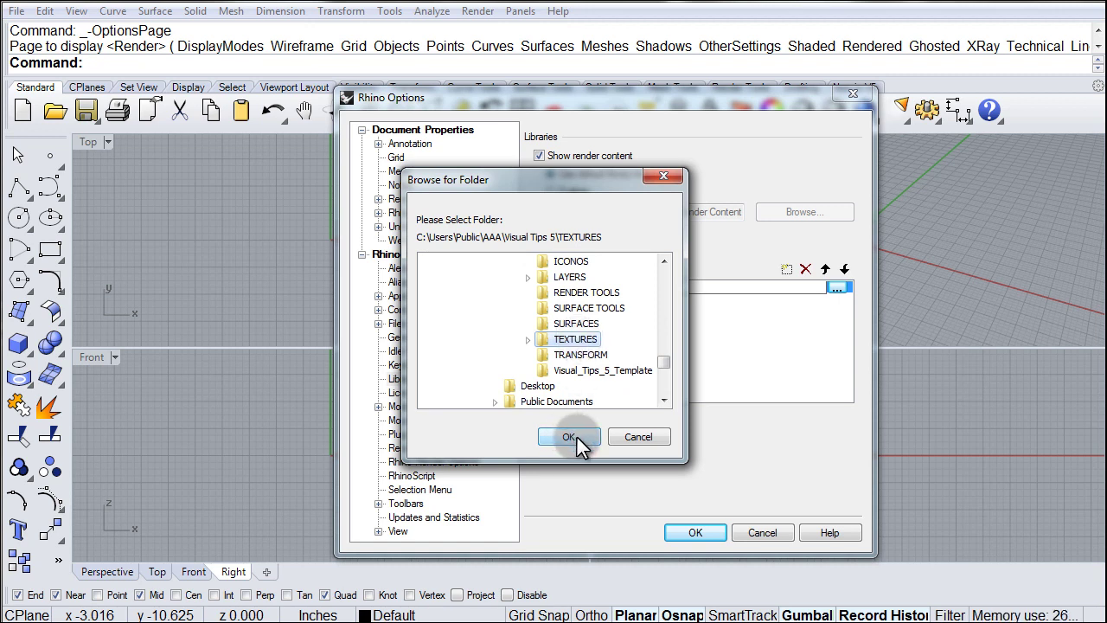
click(577, 441)
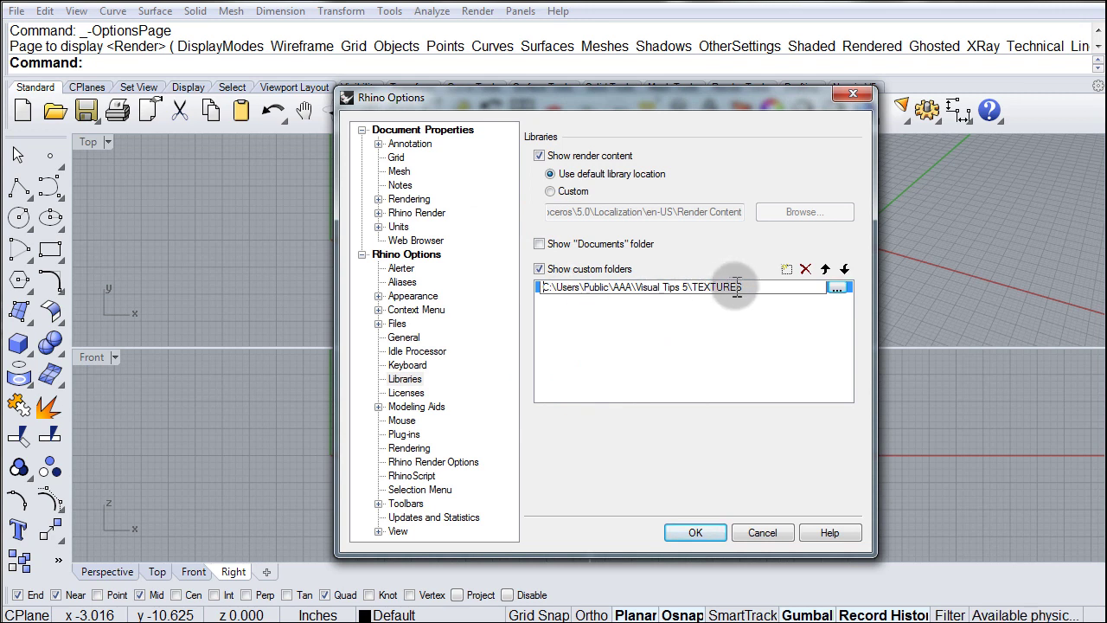
click(713, 531)
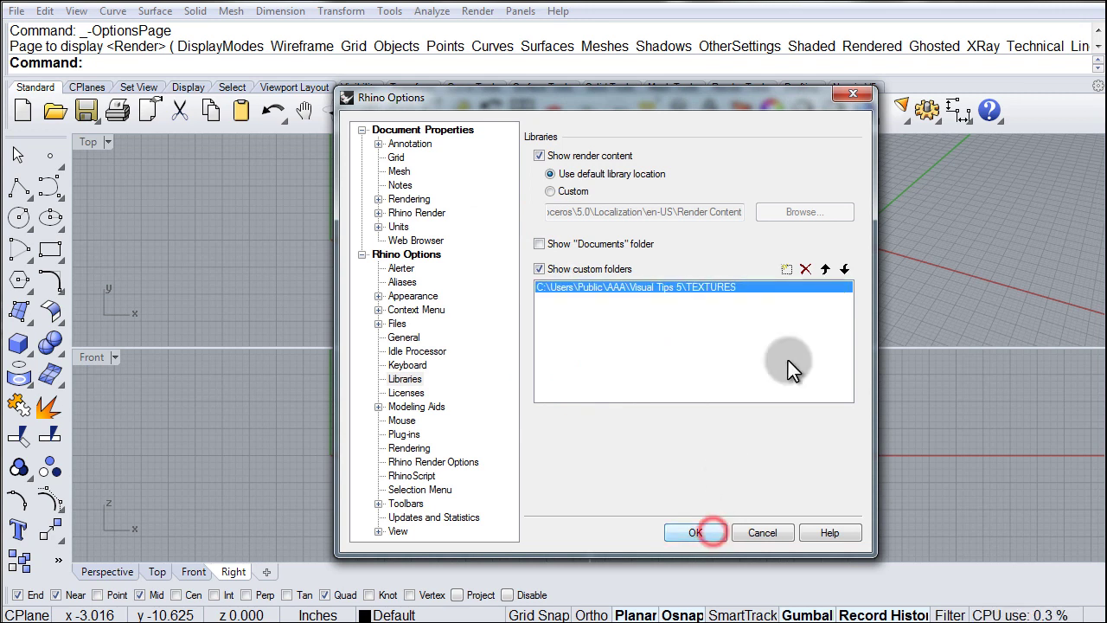
- Accept the library options, then display the custom TEXTURES folder in the library and open its Leather subfolder
click(714, 531)
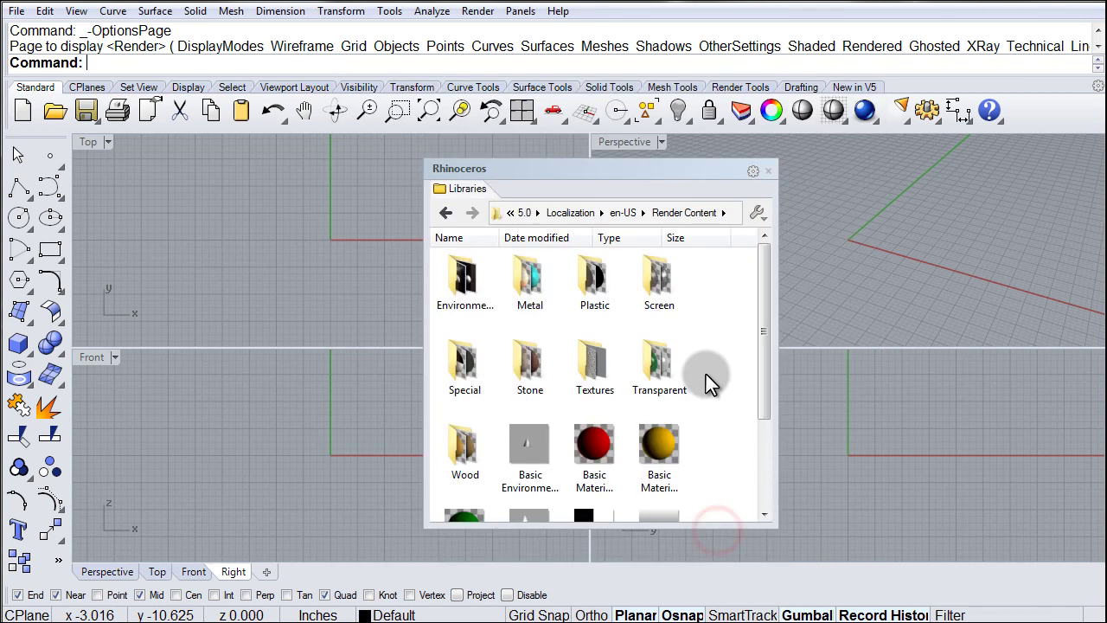
click(758, 213)
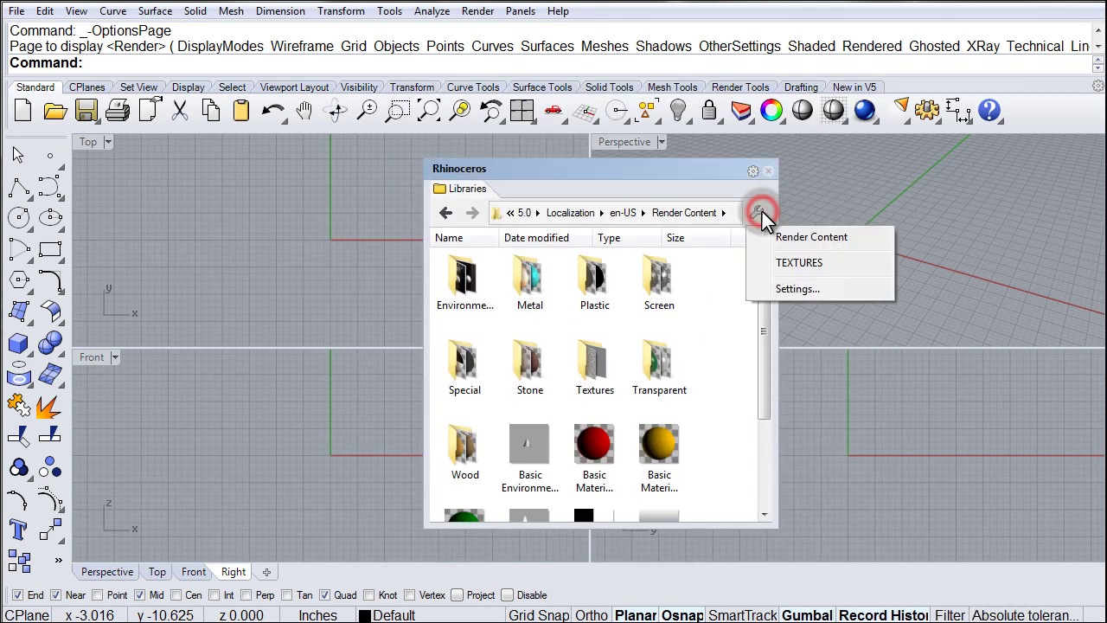
click(804, 267)
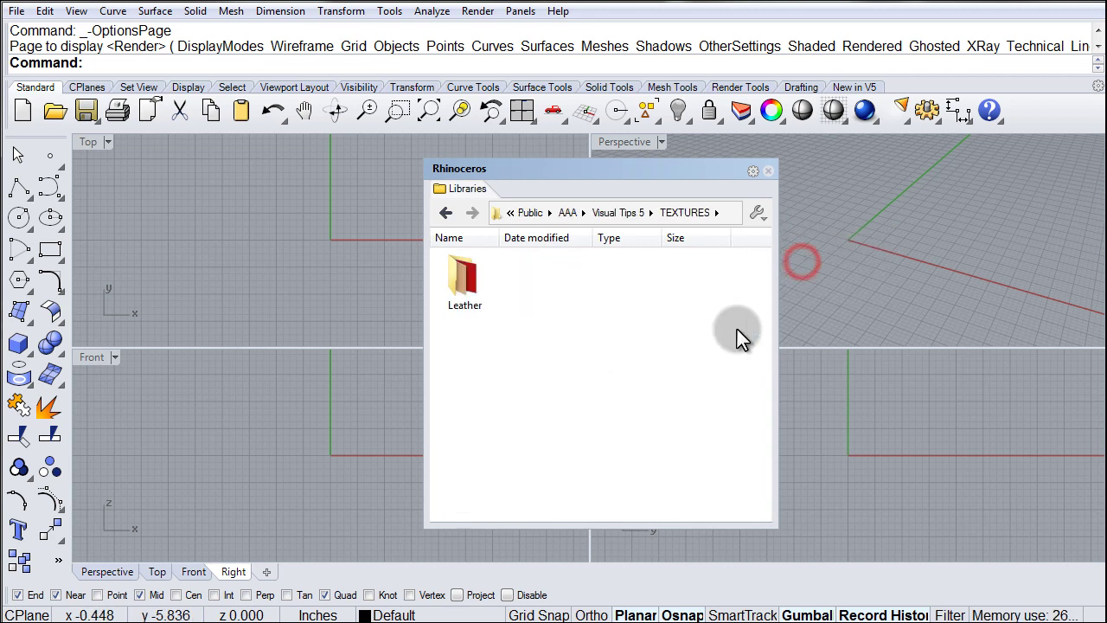
click(471, 285)
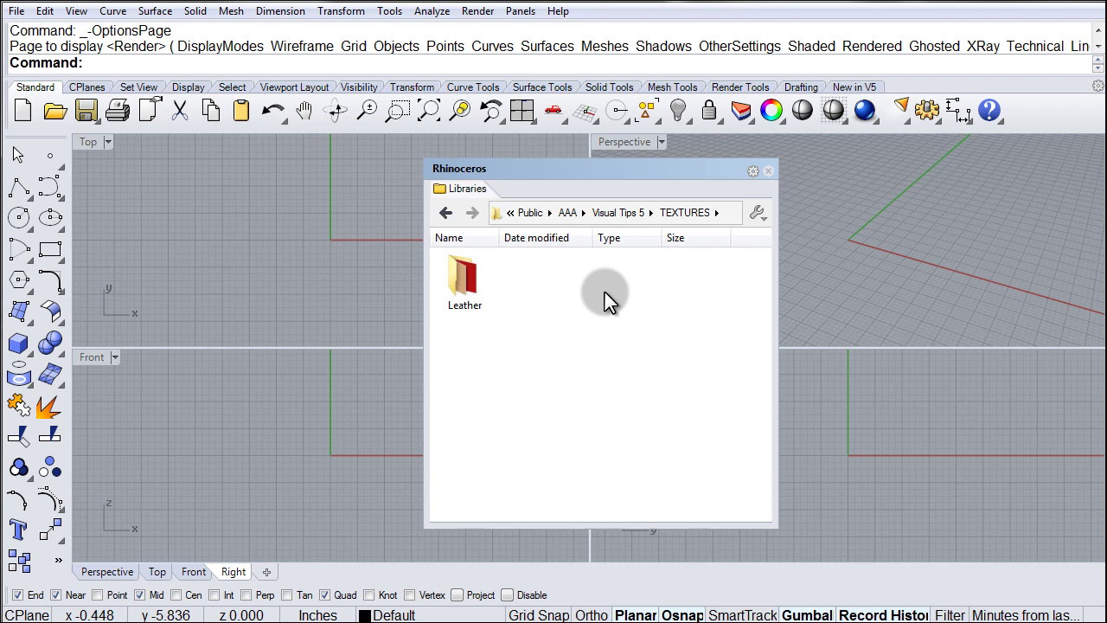
double_click(463, 284)
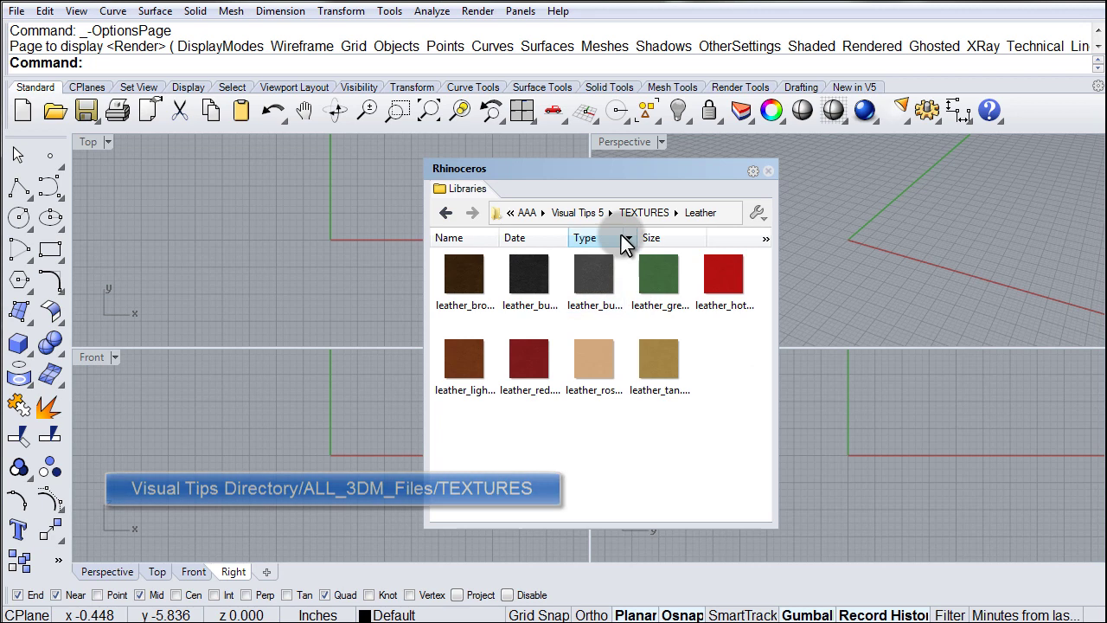
- Switch the library between the Render Content and TEXTURES folders, ending on Render Content
click(759, 213)
click(790, 238)
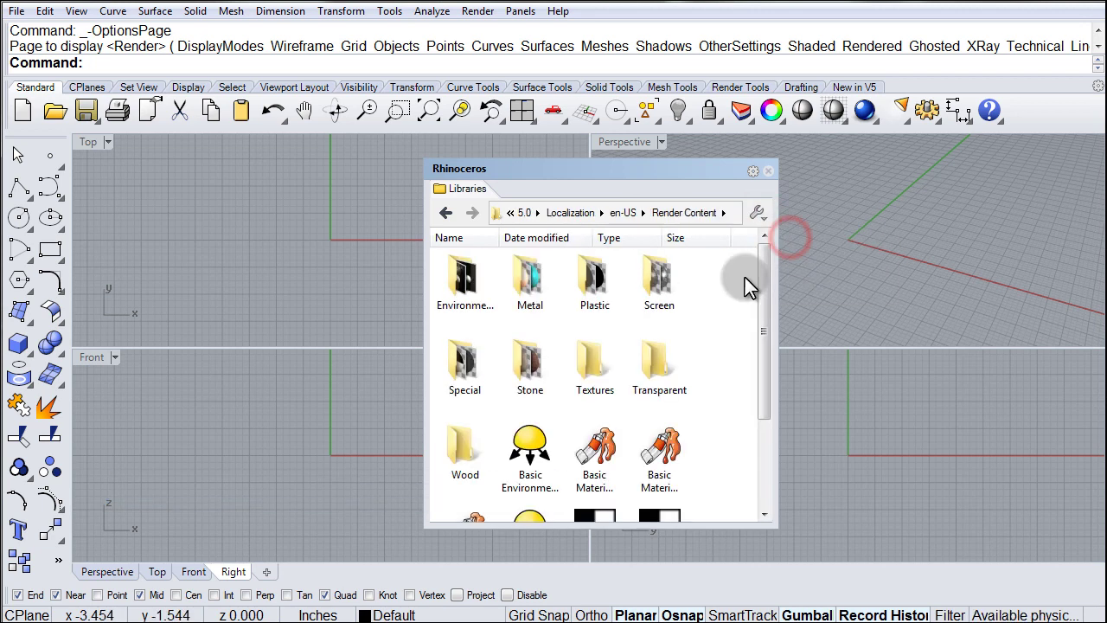
click(758, 216)
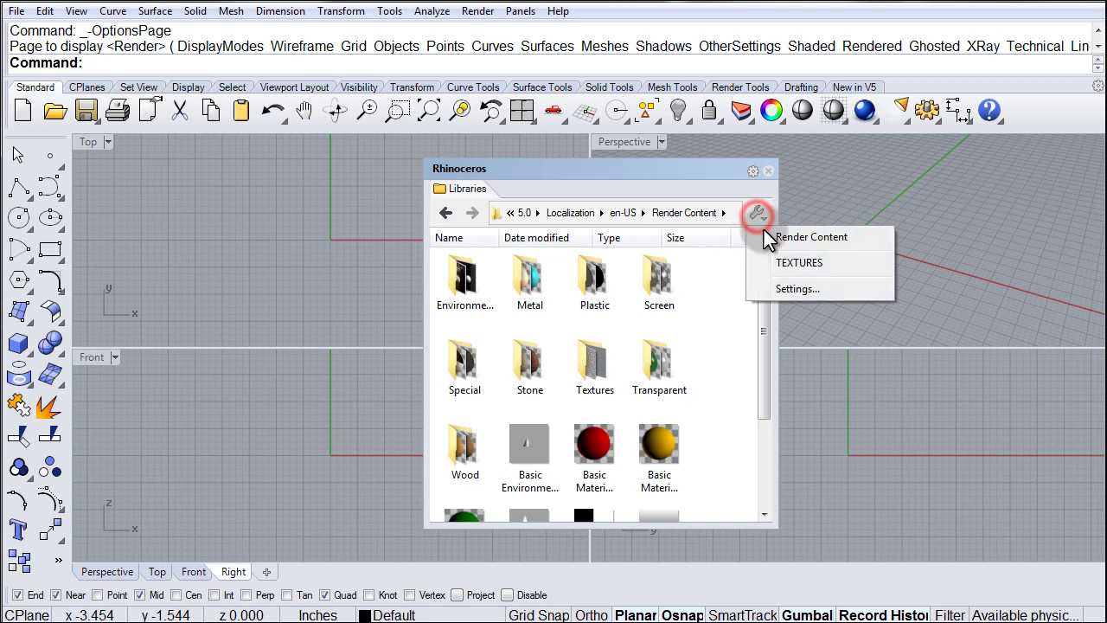
click(711, 179)
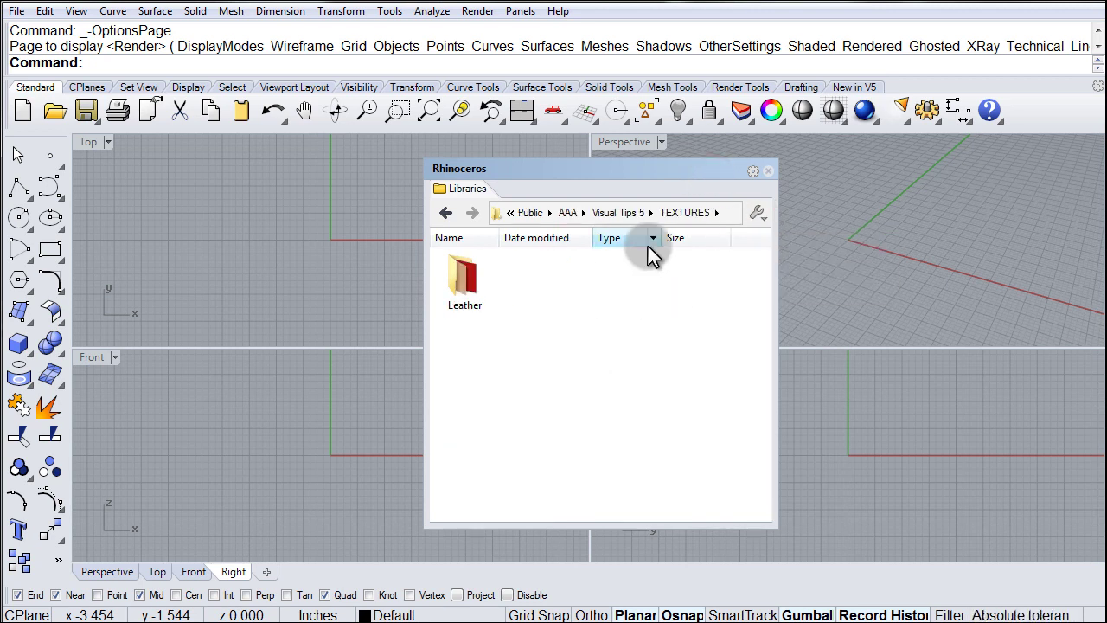
click(758, 212)
click(796, 240)
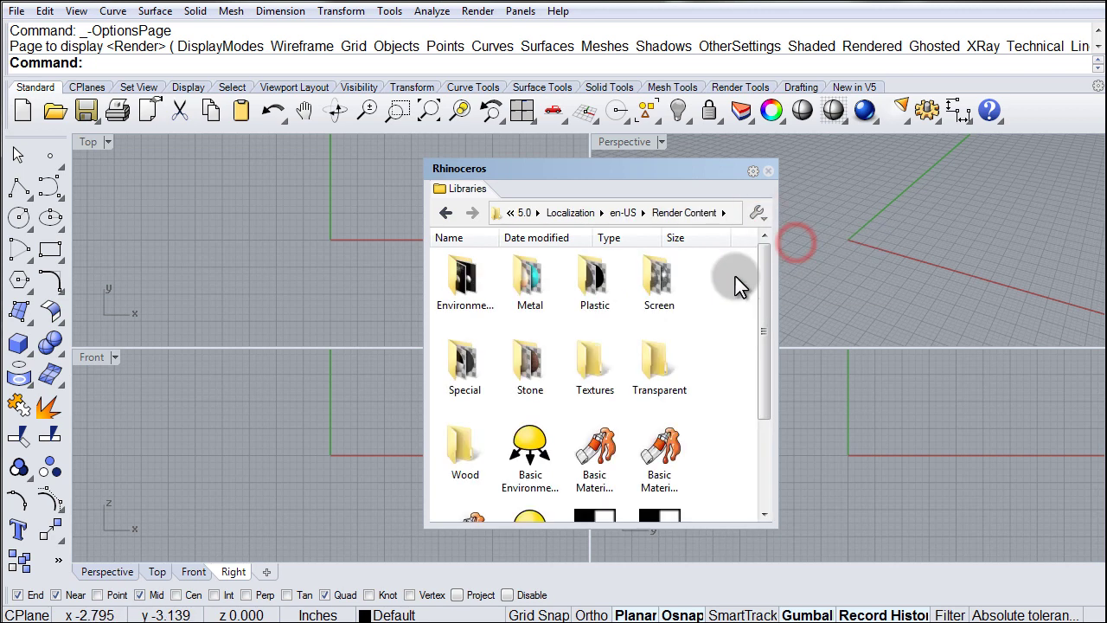
- Move the Libraries panel aside and open the model Sofa_010.3dm from the 0190_Sofas folder
drag(691, 169, 938, 175)
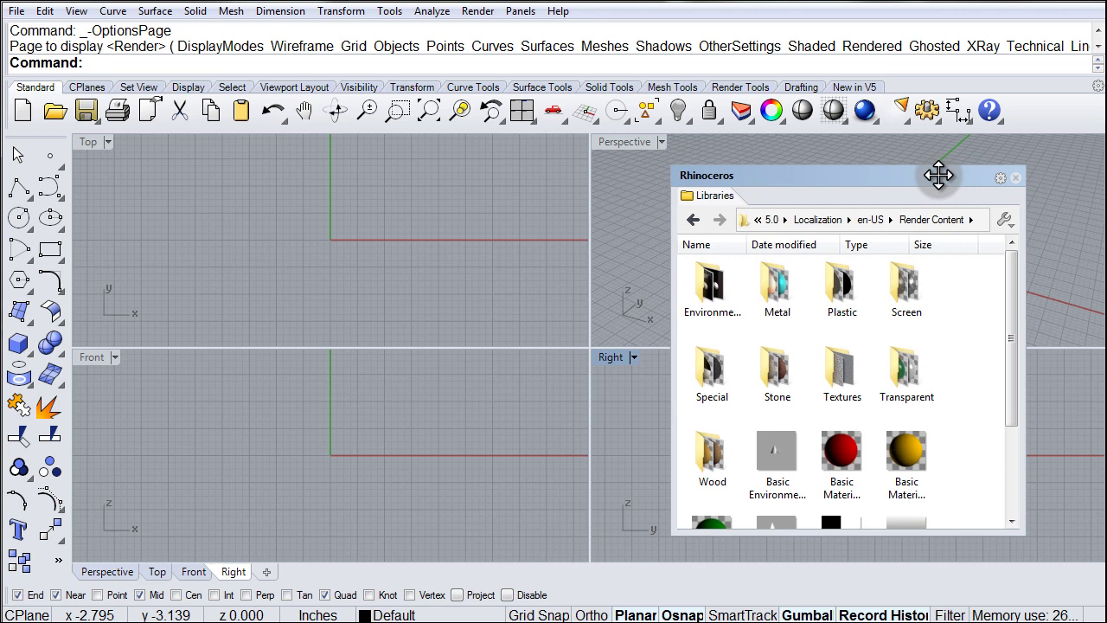
click(17, 12)
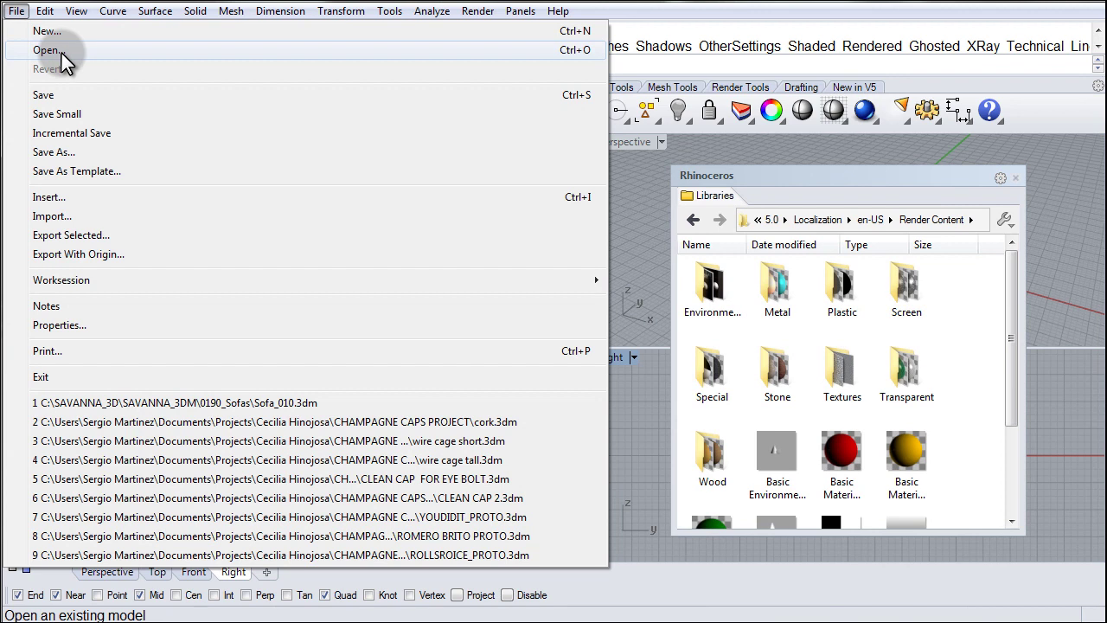
click(48, 50)
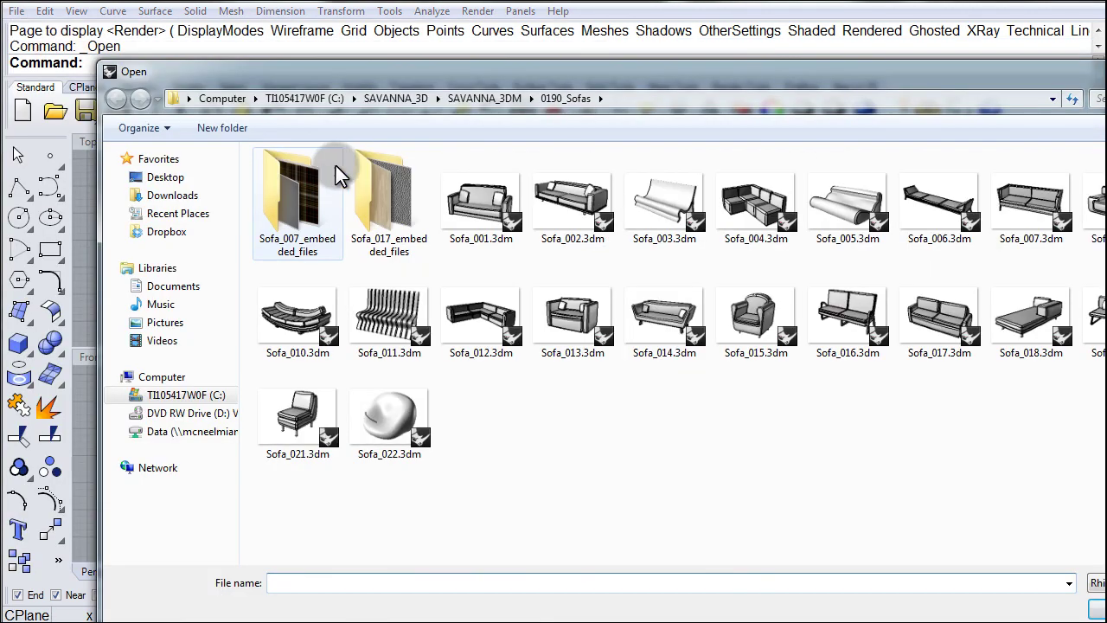
drag(560, 78, 515, 56)
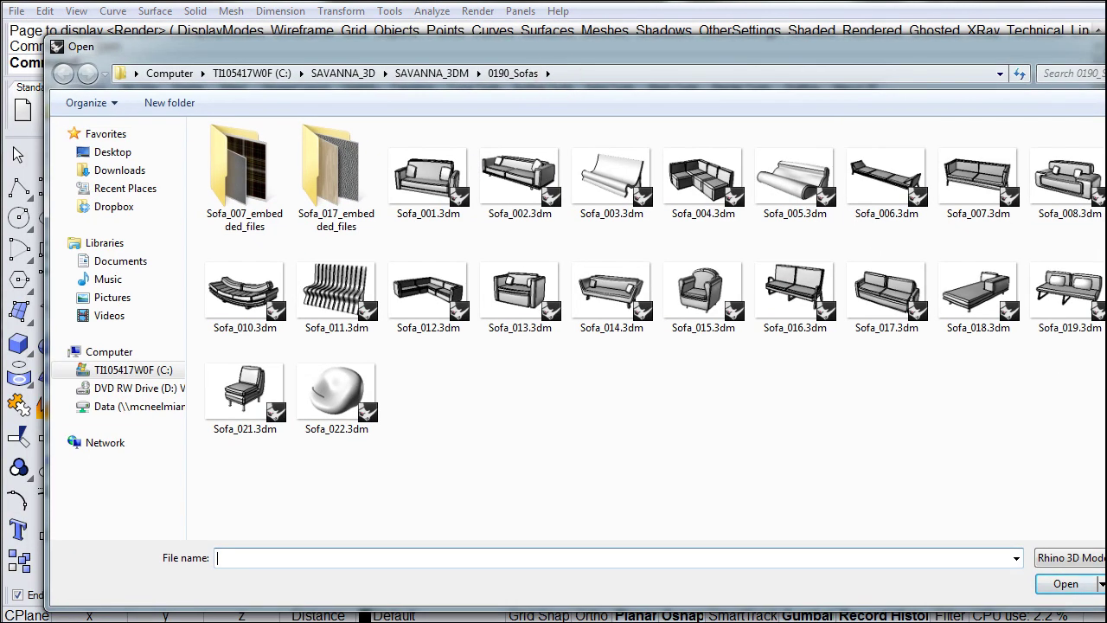
drag(1106, 361, 1020, 222)
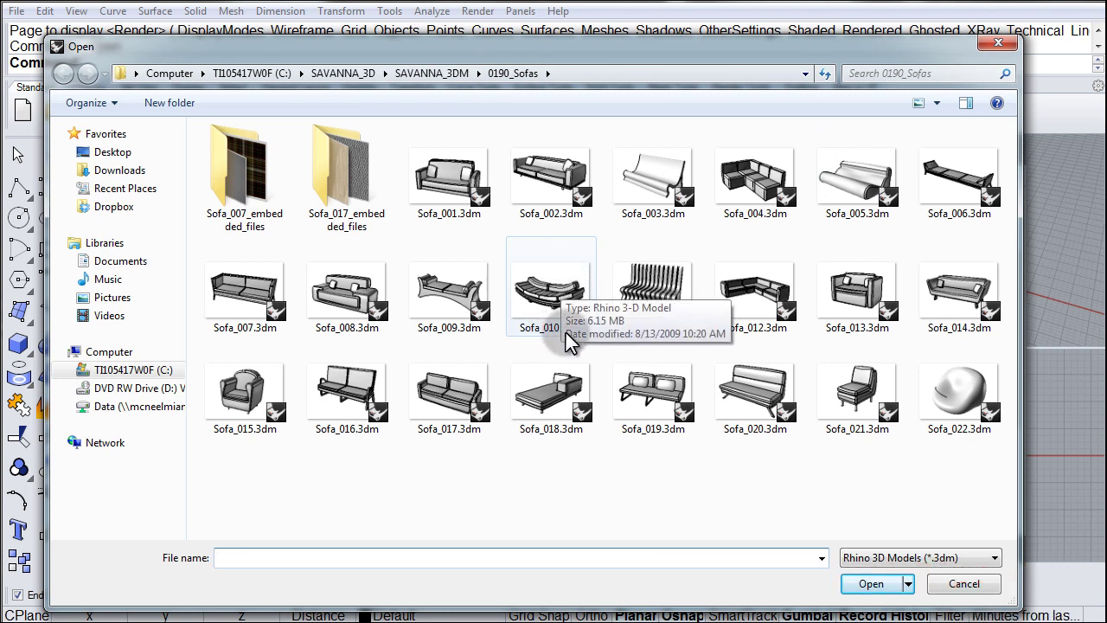
click(550, 293)
double_click(557, 286)
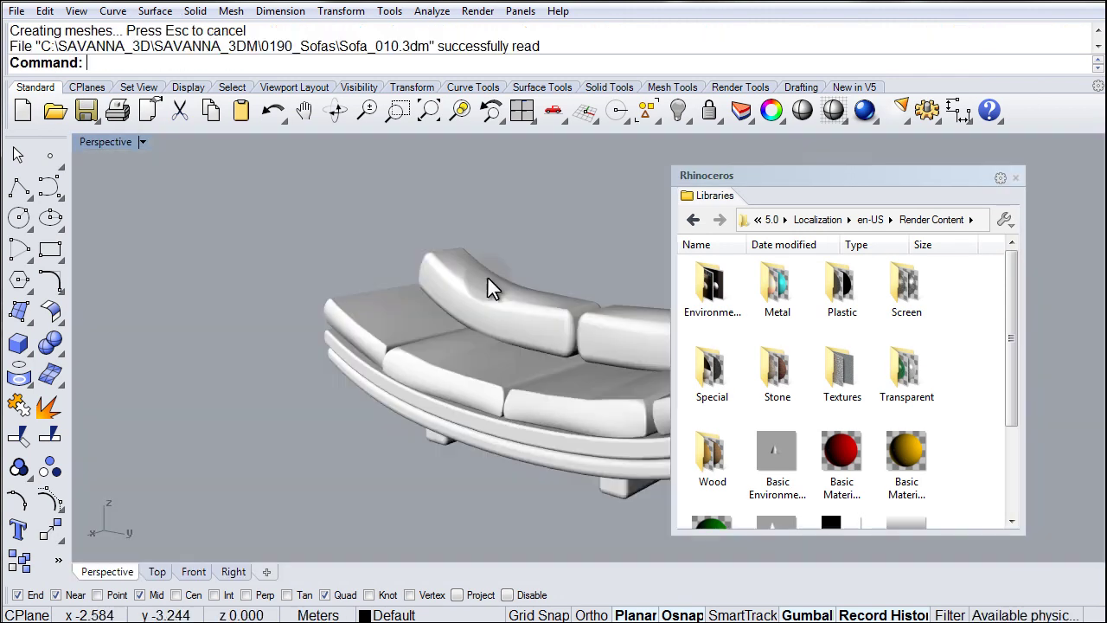
- Show the sofa in the Perspective viewport in Rendered display mode
right_drag(491, 313, 450, 294)
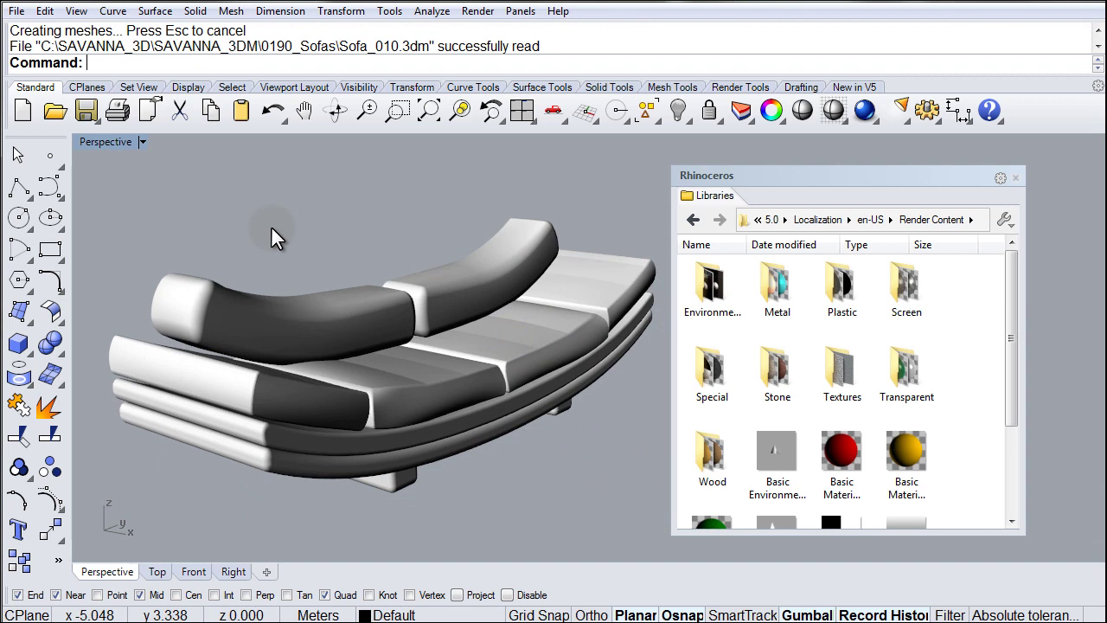
click(102, 142)
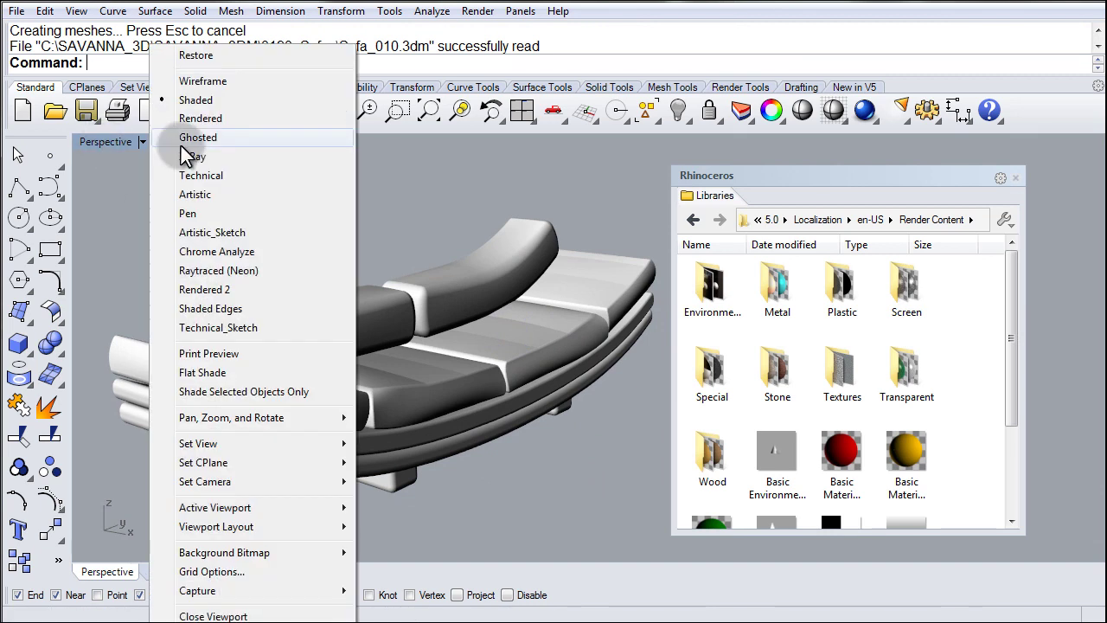
click(203, 119)
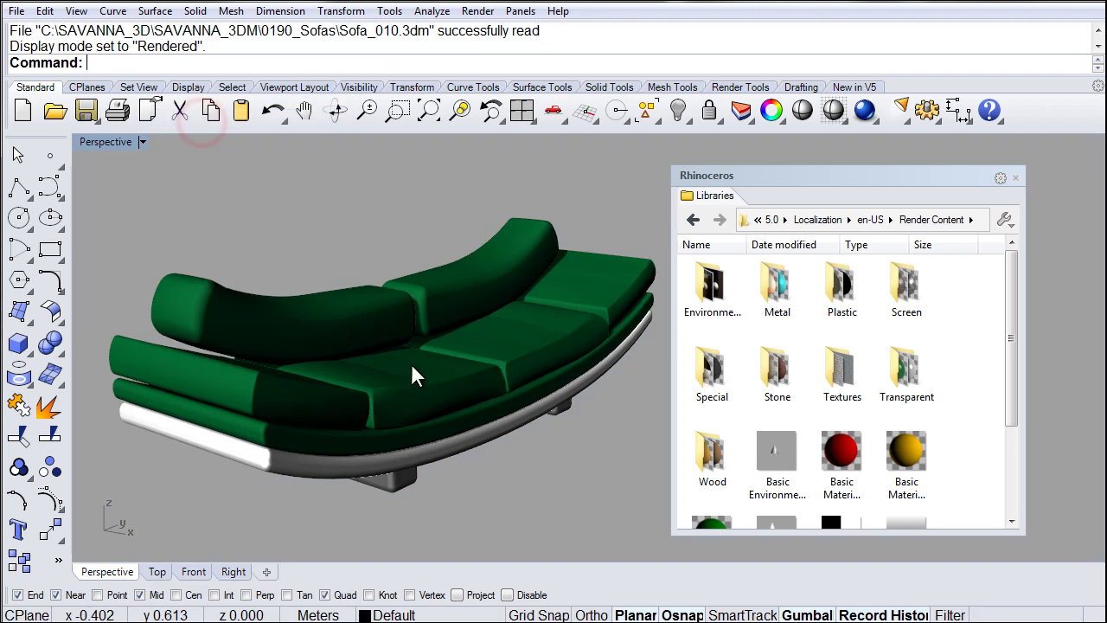
right_drag(411, 363, 480, 300)
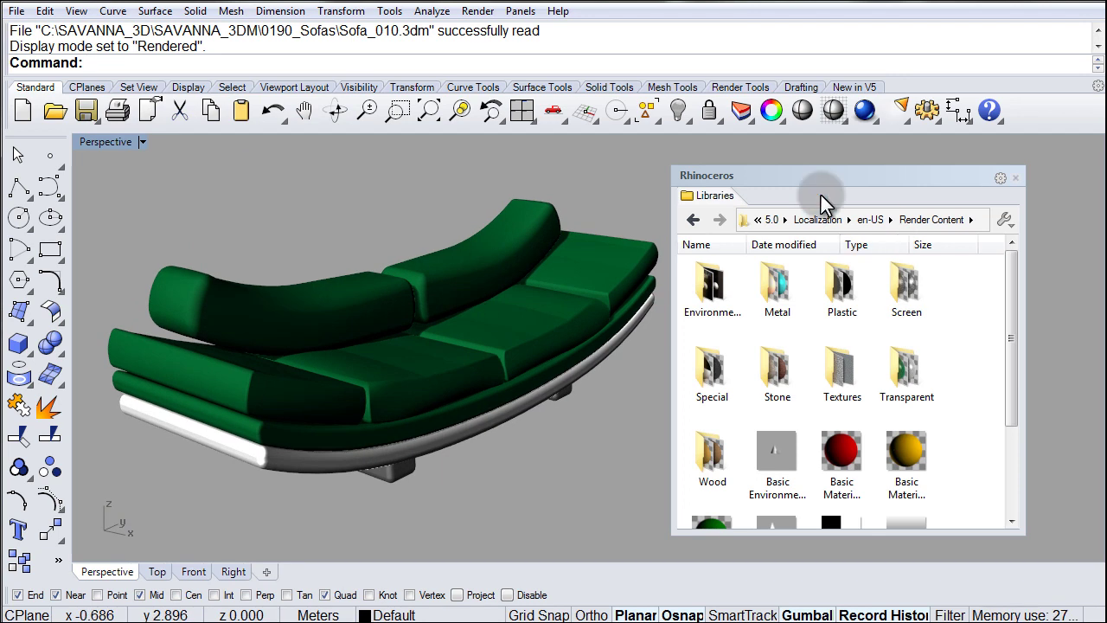
- Add the Materials panel alongside Libraries in the floating panel group and show the model's materials
drag(756, 178, 651, 165)
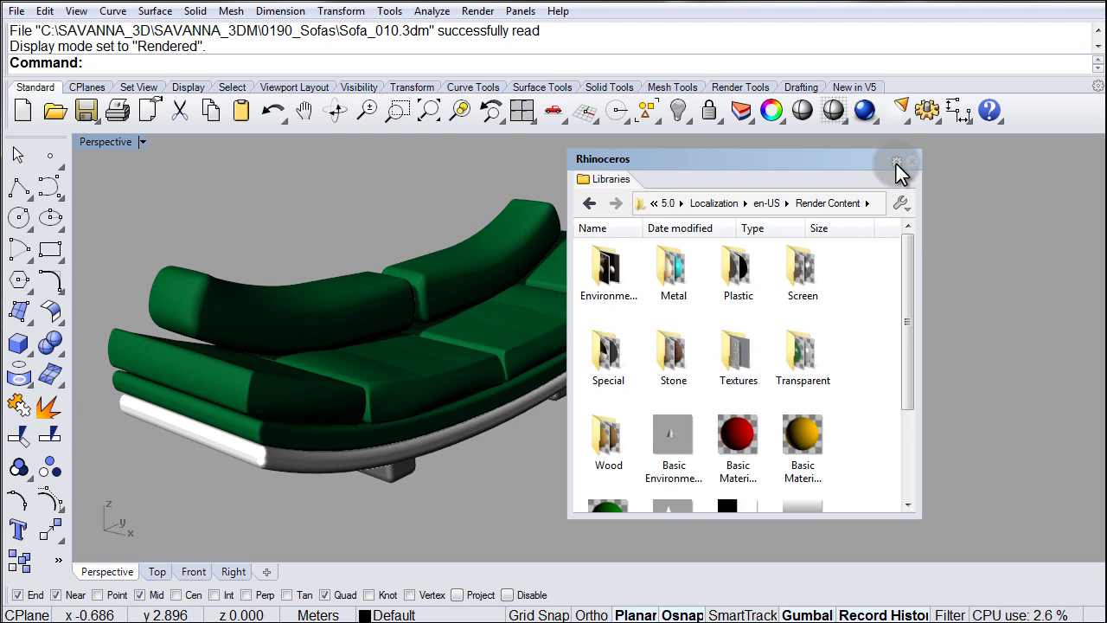
click(897, 164)
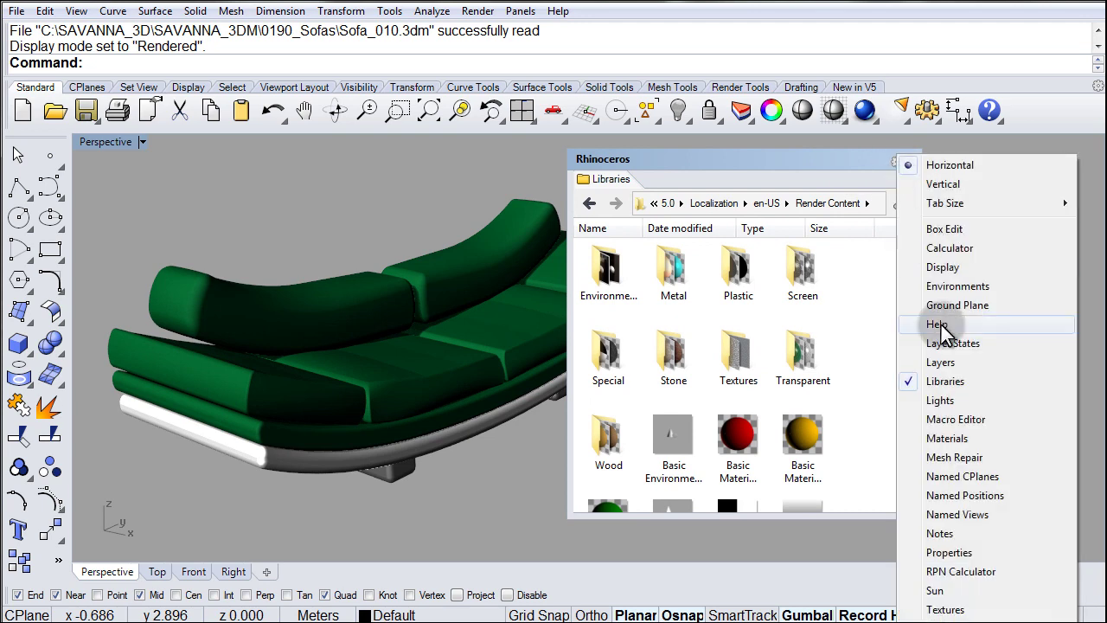
click(949, 440)
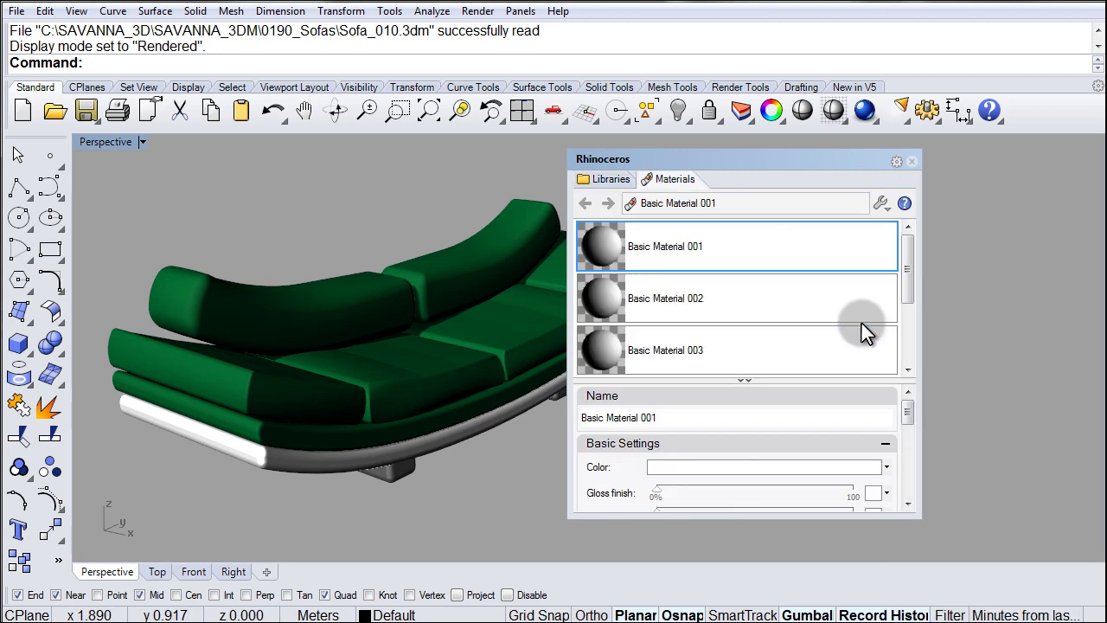
click(621, 179)
click(668, 179)
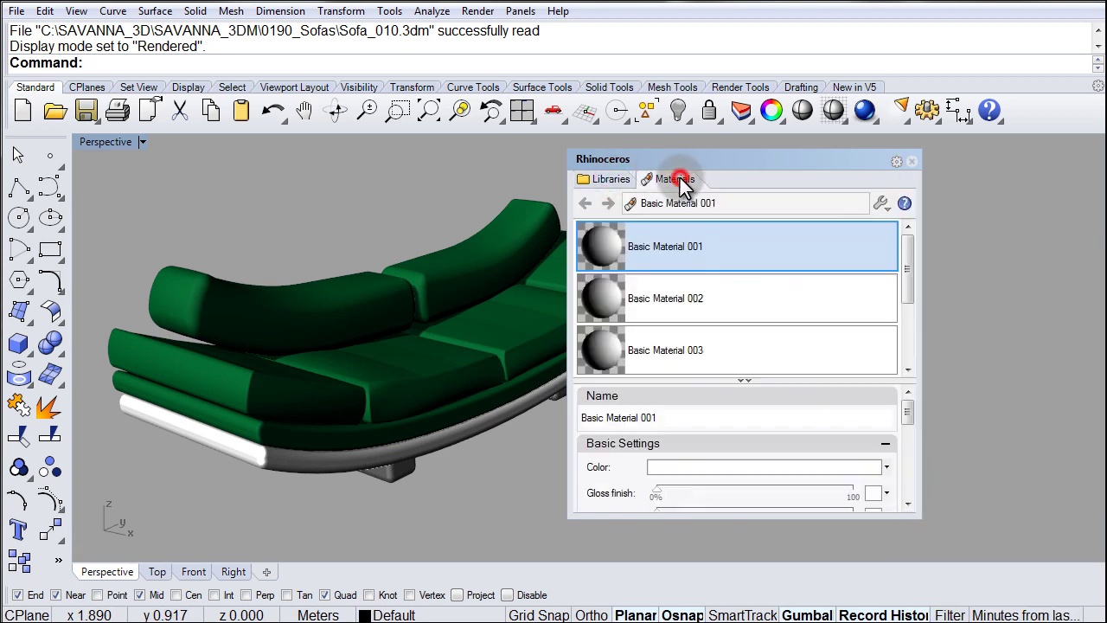
- Delete the madera1 and sh materials from the model's material list
drag(905, 269, 907, 340)
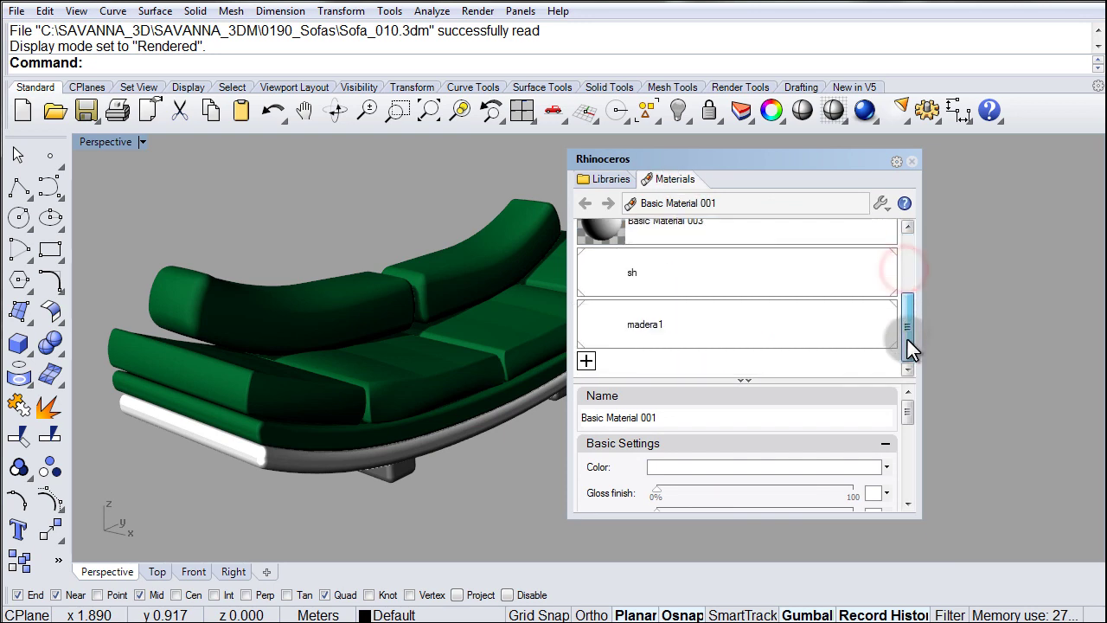
click(691, 330)
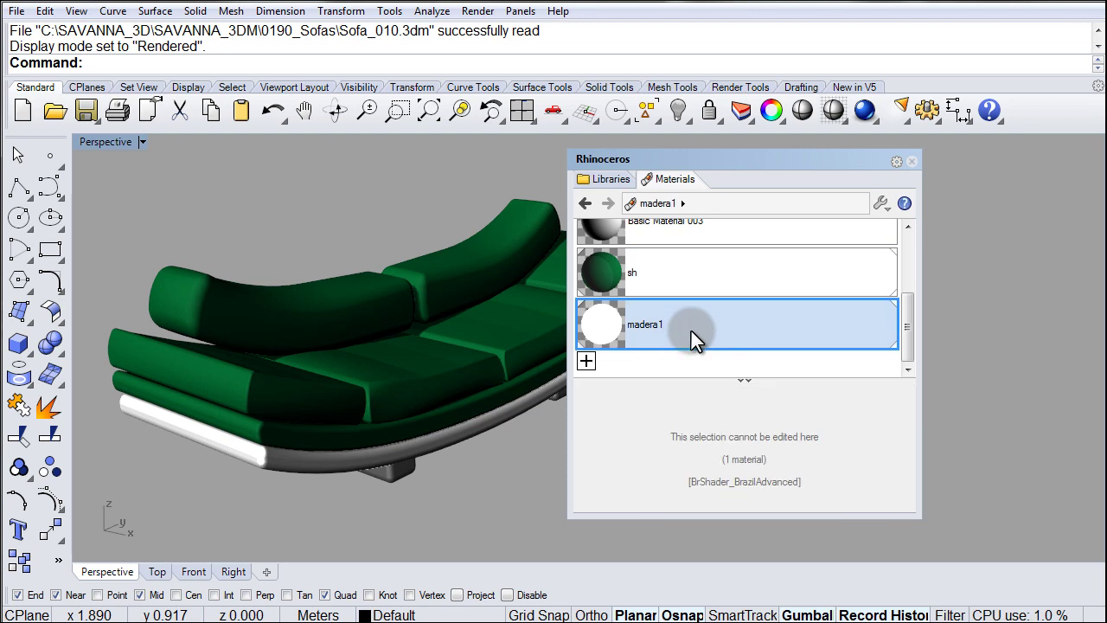
key(Delete)
click(674, 320)
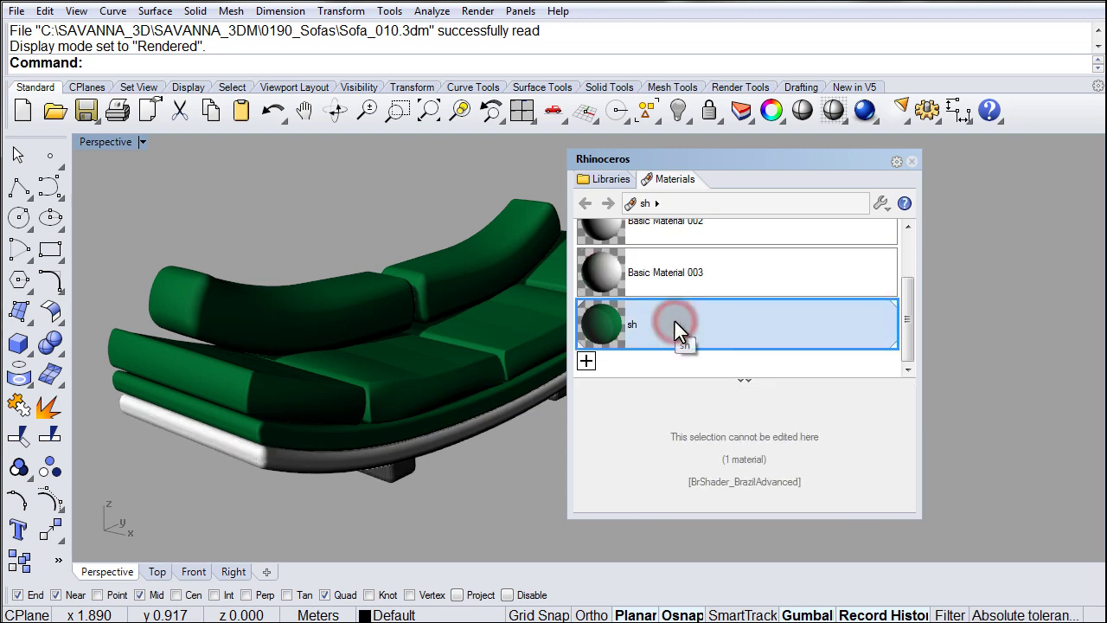
key(Delete)
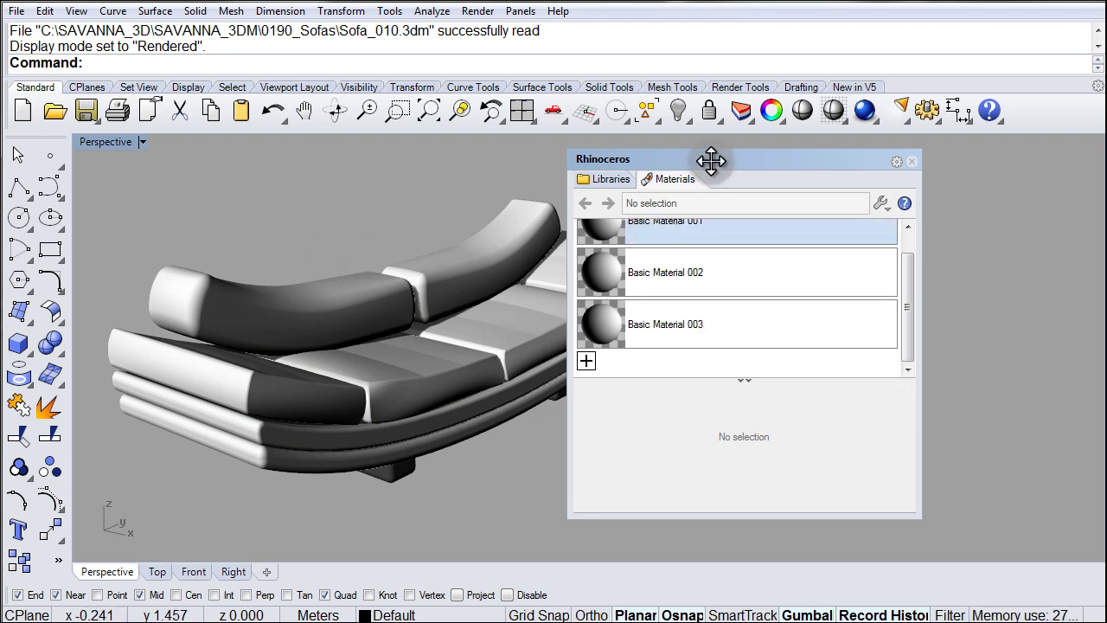
- Select the sofa's wooden base polysurface and pick the Cherry material from the Wood folder of the render library
drag(710, 160, 841, 168)
click(742, 188)
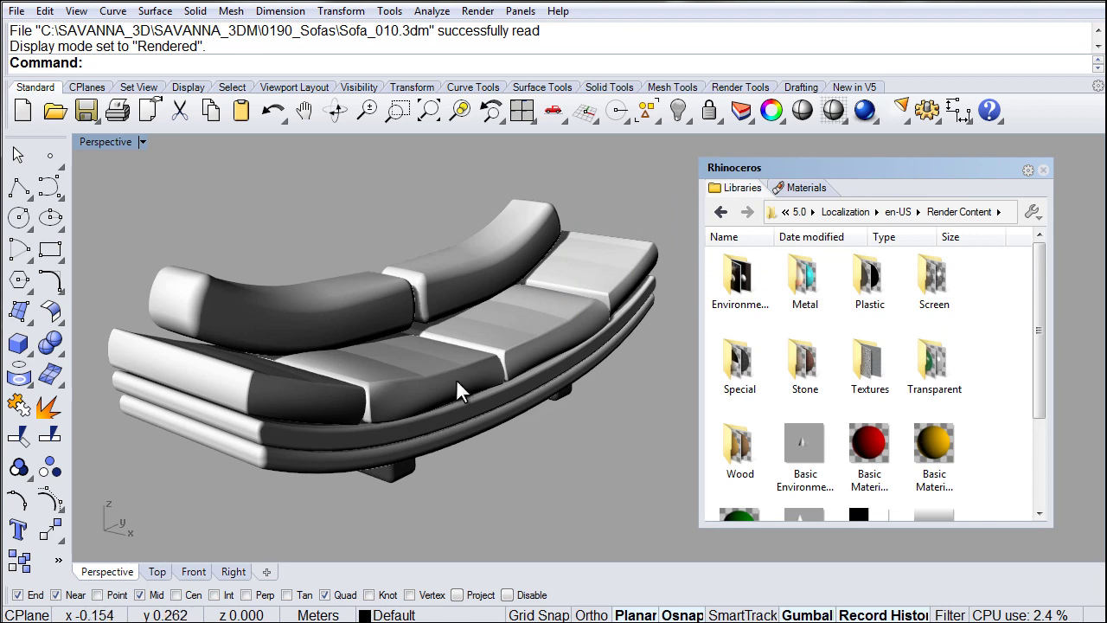
mouse_move(520, 303)
right_down()
mouse_move(520, 332)
mouse_move(514, 296)
mouse_move(528, 299)
right_up()
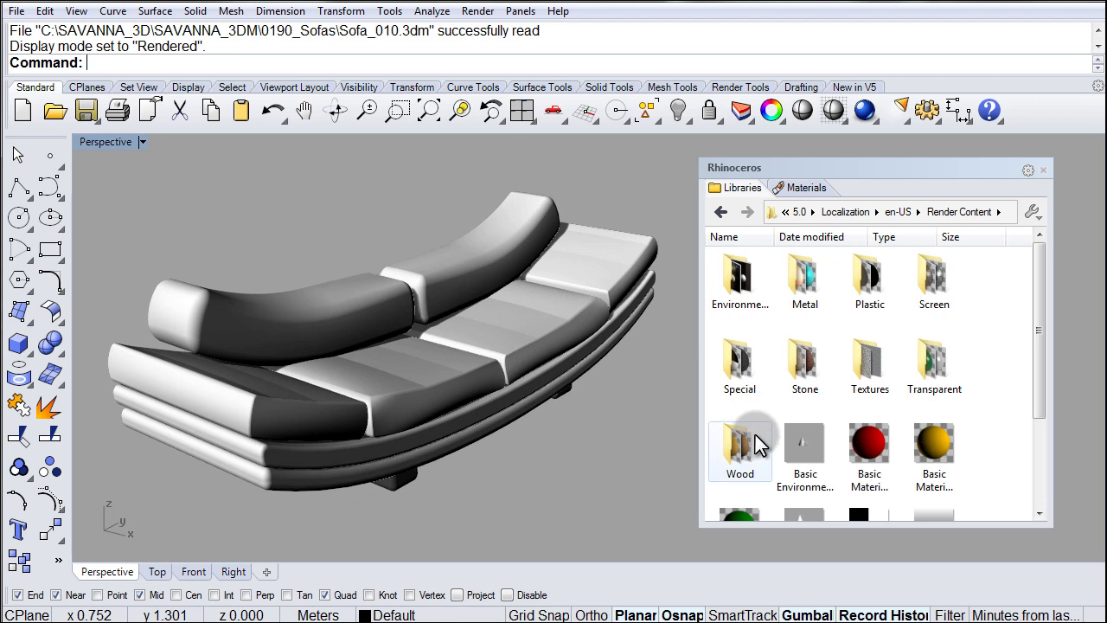
click(404, 480)
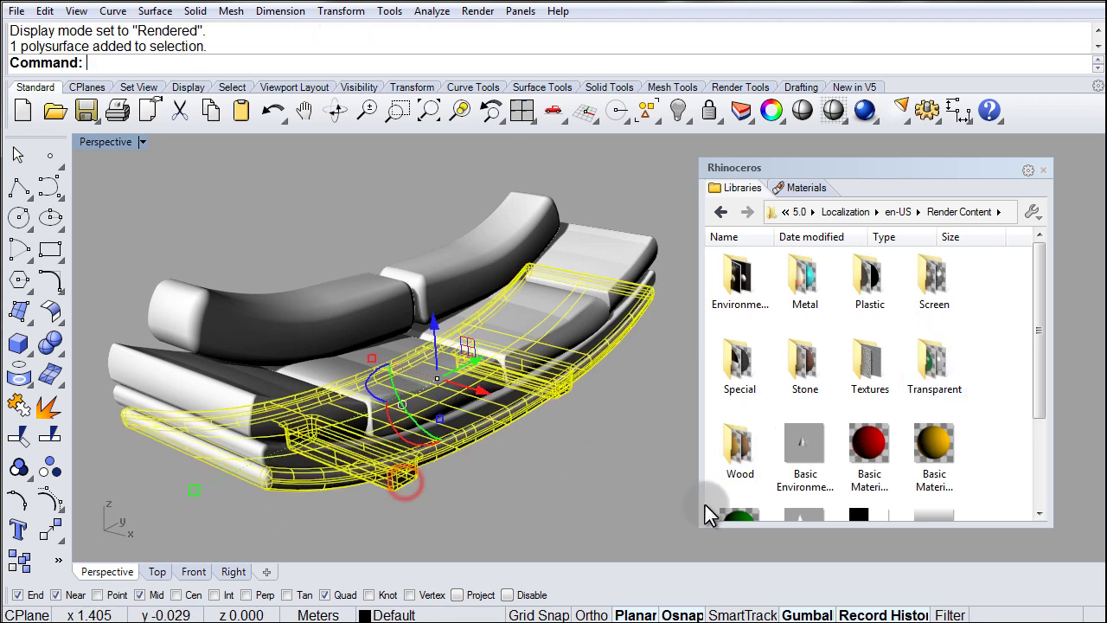
right_drag(618, 493, 619, 456)
double_click(737, 447)
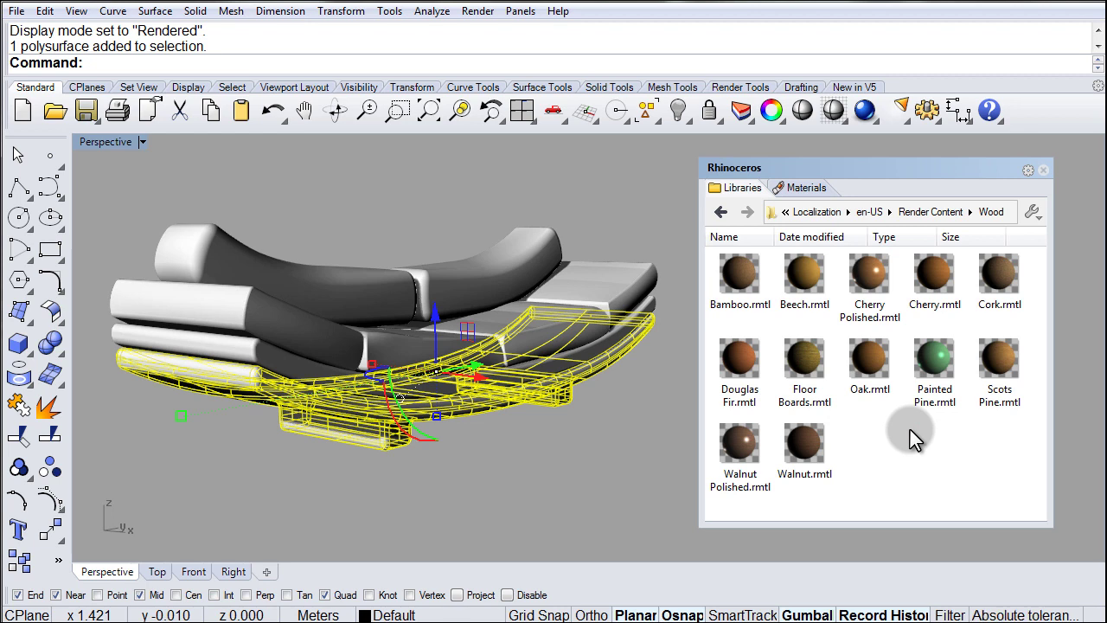
click(929, 276)
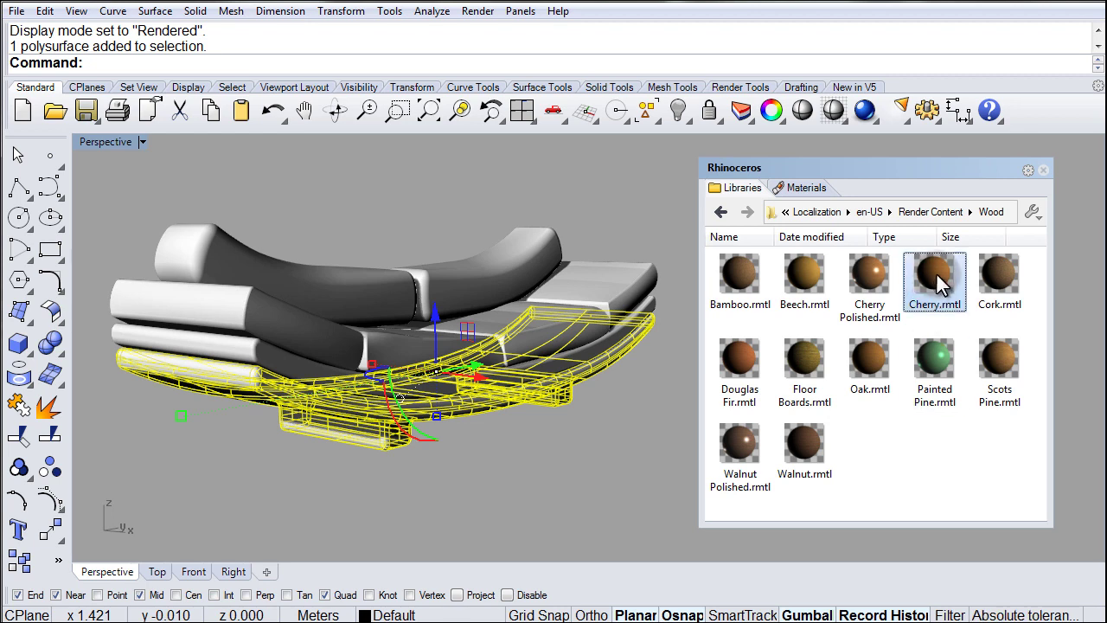